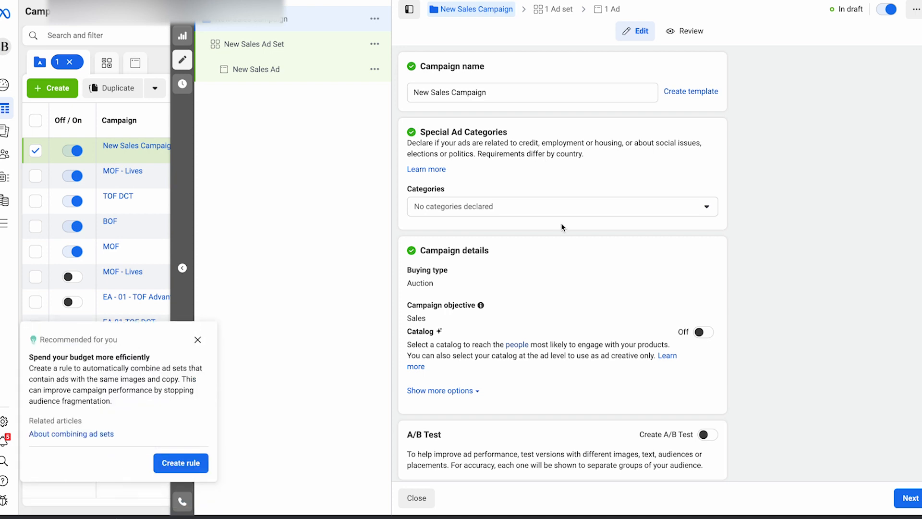
Step: Set the campaign's daily budget to $133.00
scroll(465, 97, down, 1)
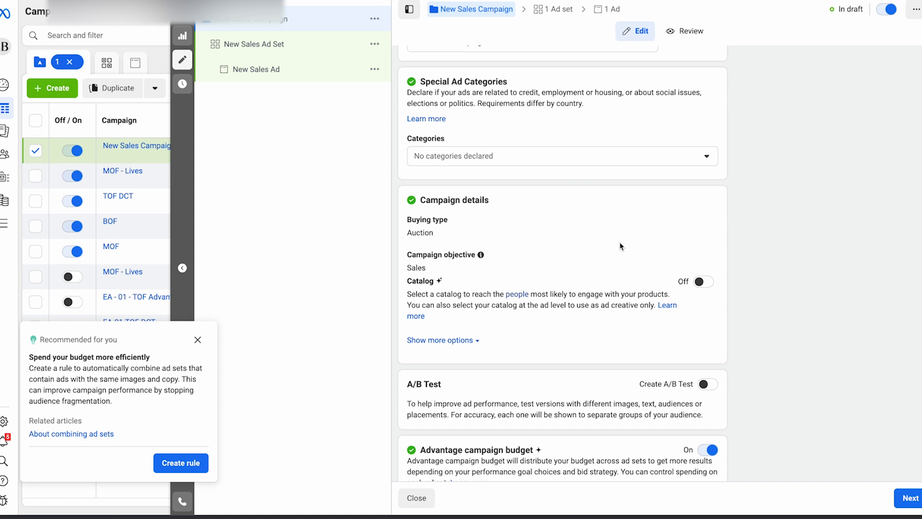
scroll(619, 245, down, 2)
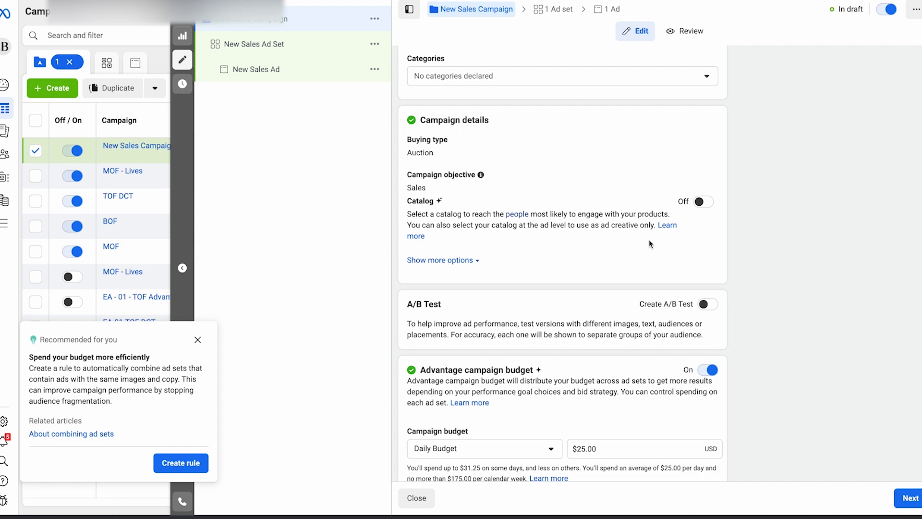
scroll(649, 244, down, 2)
double_click(588, 373)
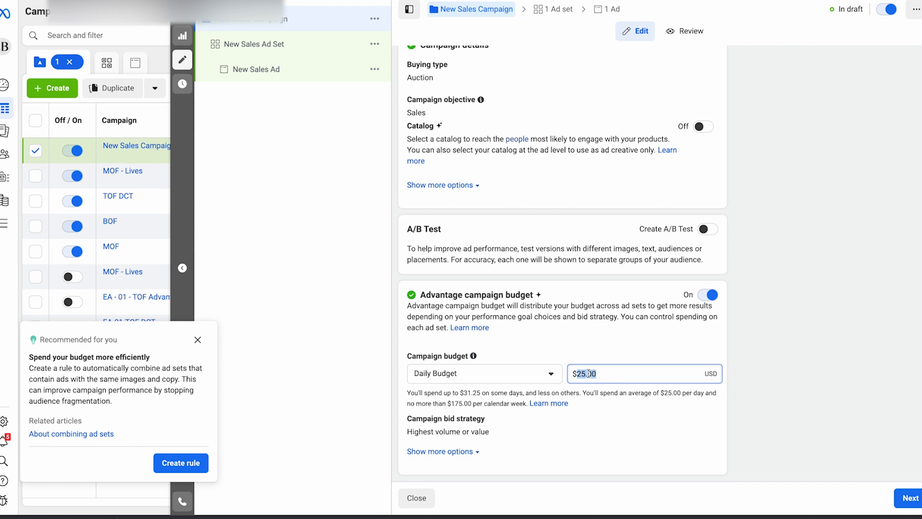
text(133)
click(644, 354)
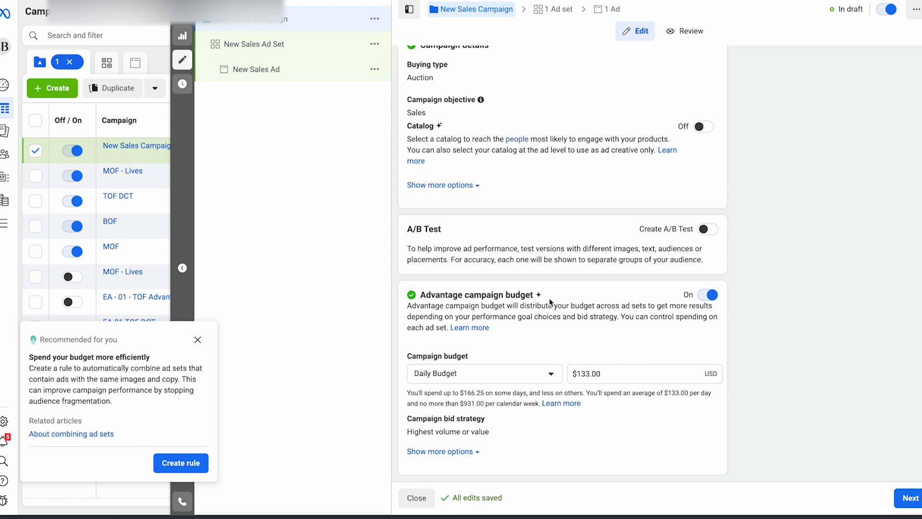
Step: Continue to the ad set level and rename the ad set "DCT - BROAD"
click(909, 497)
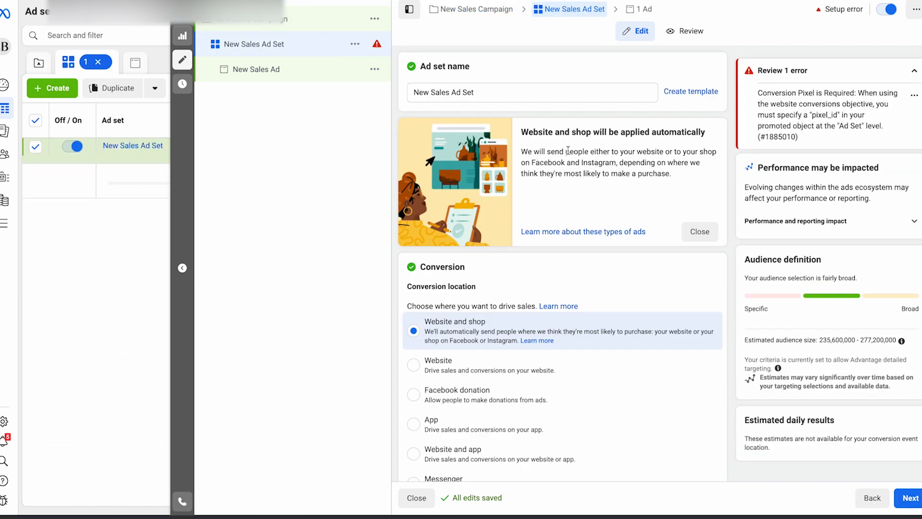
click(463, 62)
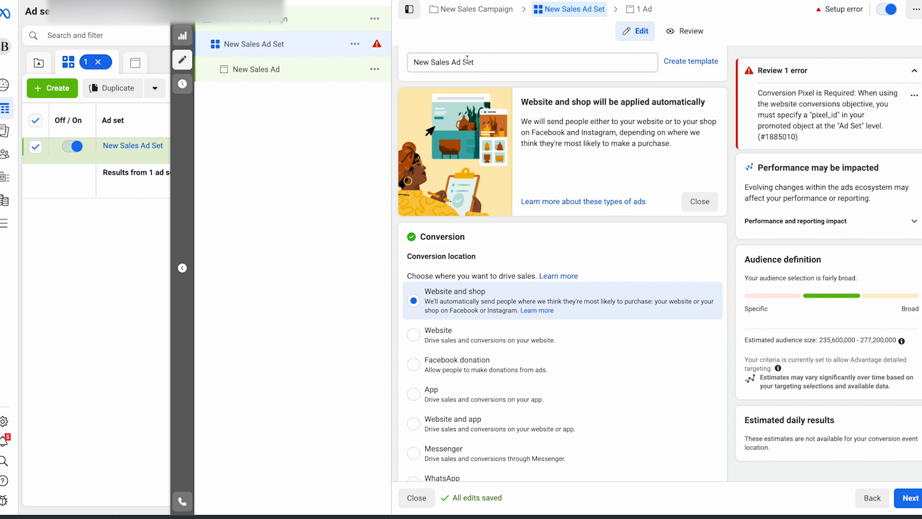
triple_click(463, 62)
text(BROAD)
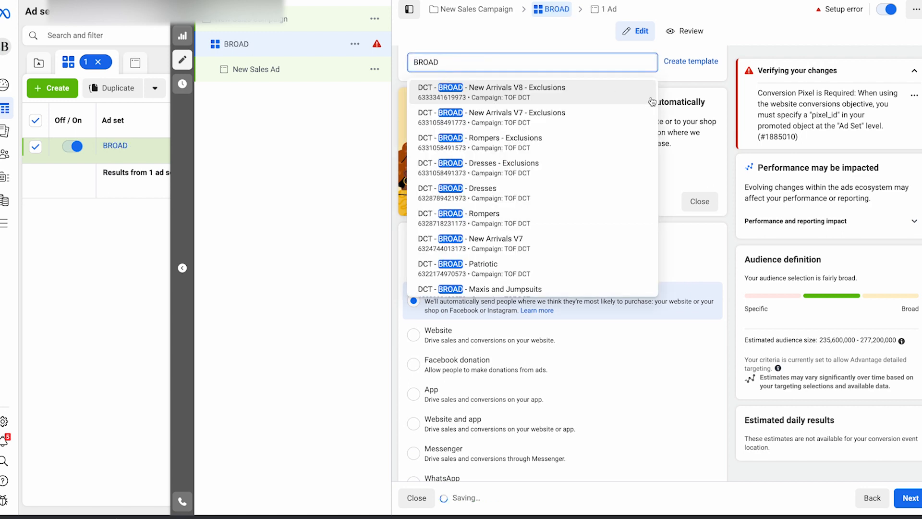
key(Return)
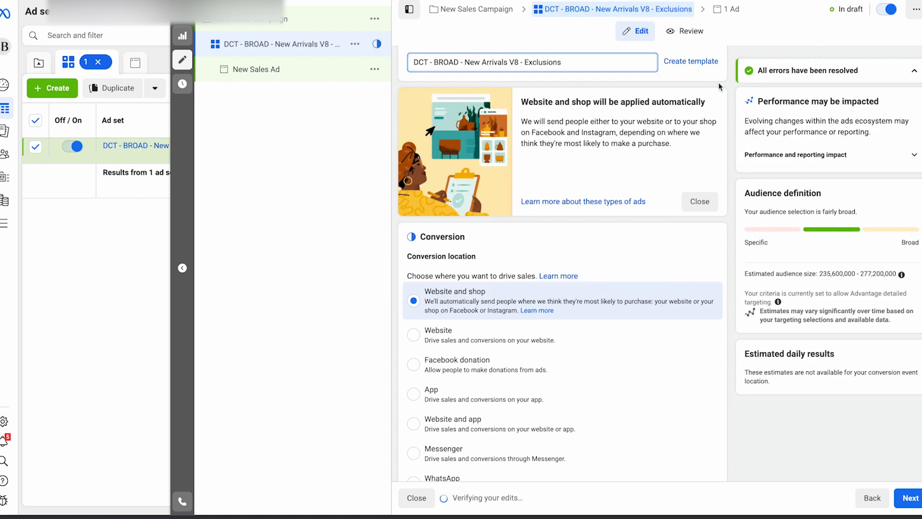
drag(468, 62, 561, 62)
key(BackSpace)
key(BackSpace)
key(BackSpace)
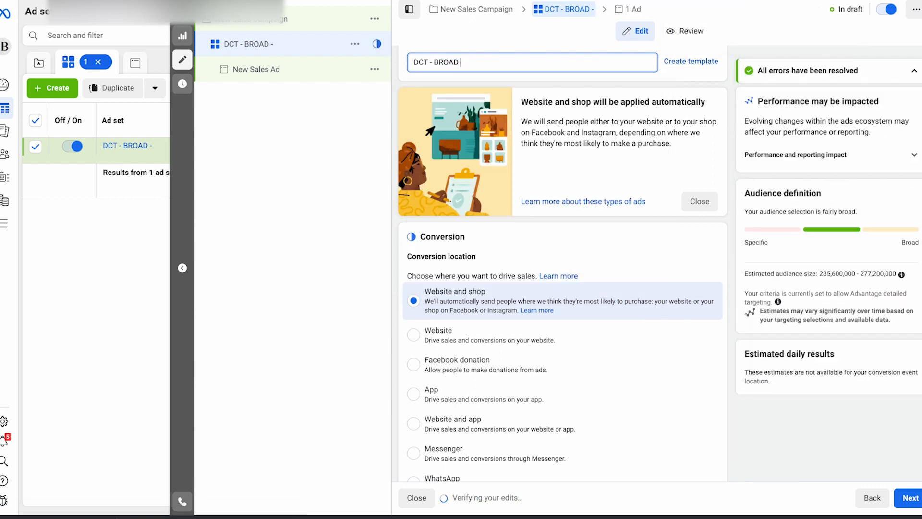
Step: Choose The Missionary Store as the commerce account in the ad set's conversion settings
scroll(660, 231, down, 2)
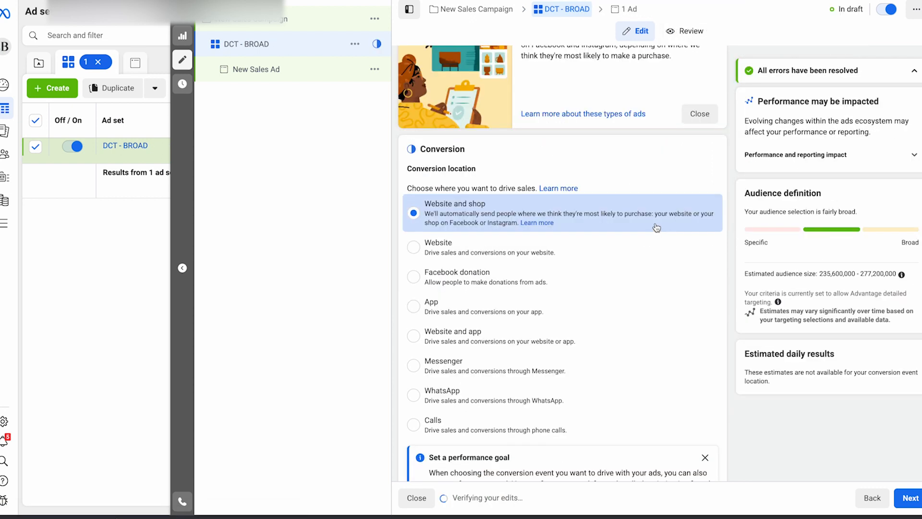
scroll(657, 227, down, 7)
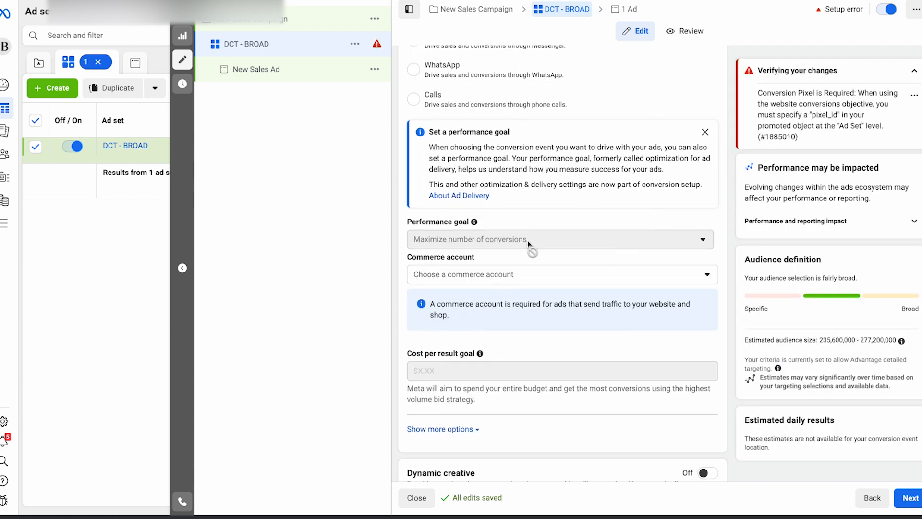
scroll(504, 221, down, 5)
scroll(478, 195, up, 5)
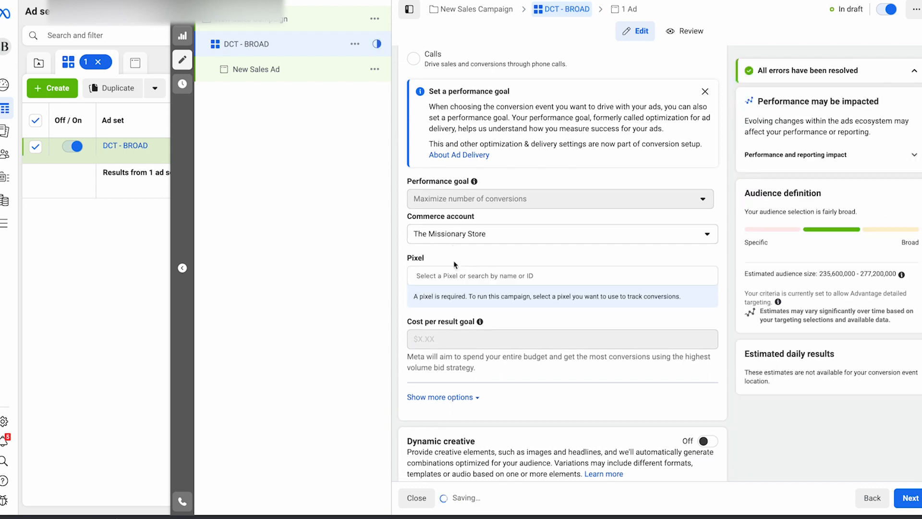
click(459, 236)
Step: Turn on dynamic creative for the ad set and accept its conditions
scroll(504, 240, down, 7)
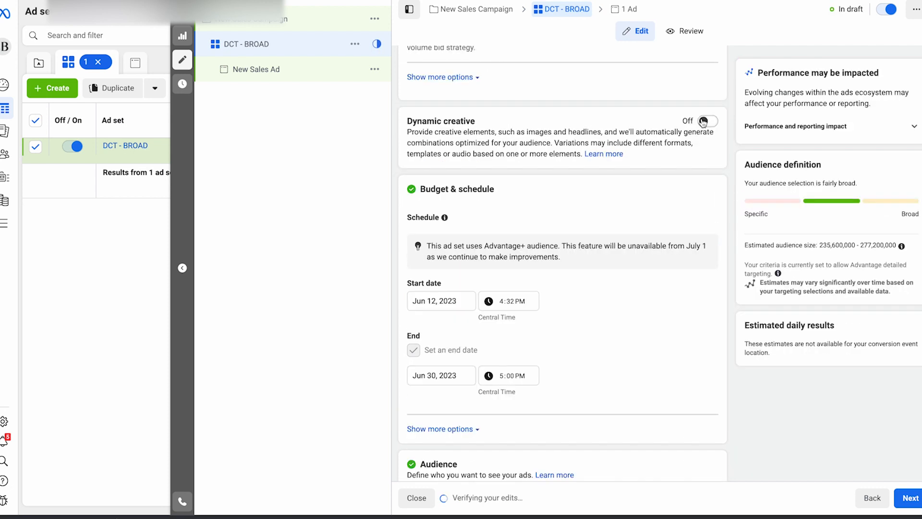
click(702, 121)
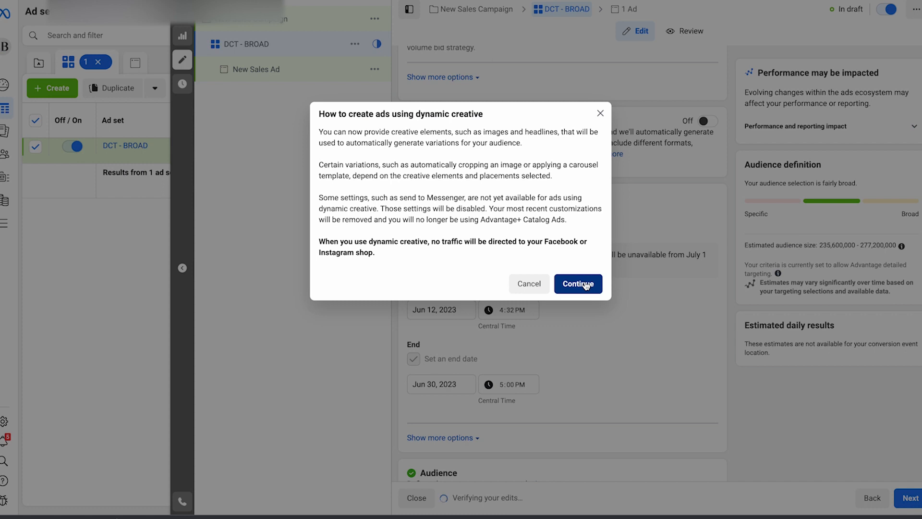
click(578, 283)
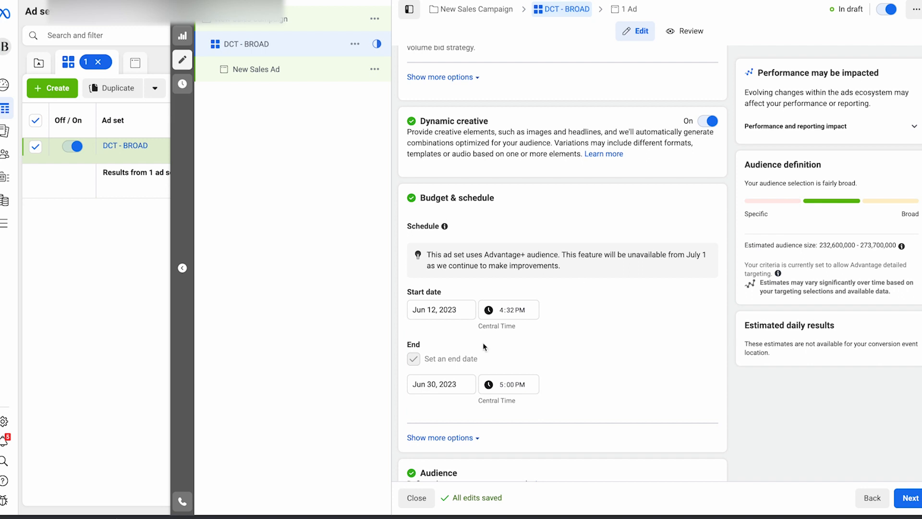
Step: Set the ad set's schedule end date to June 29, 2023
click(435, 384)
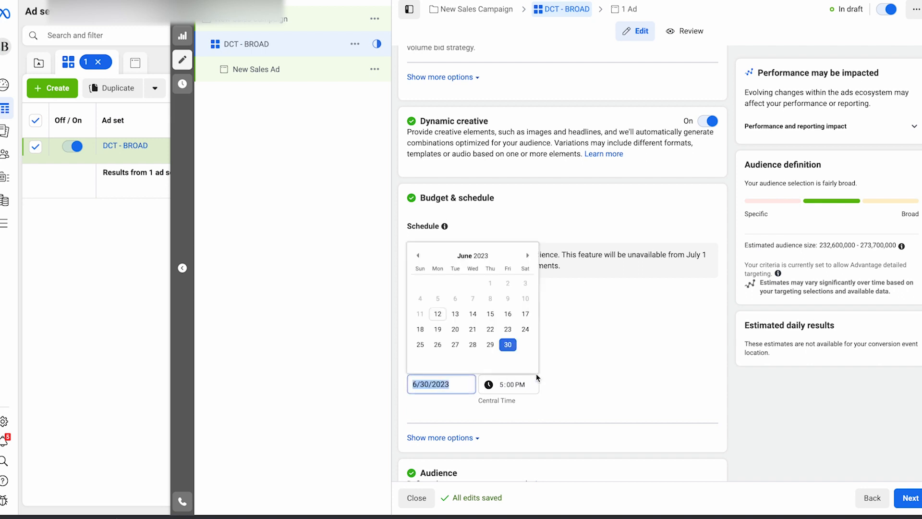
click(528, 256)
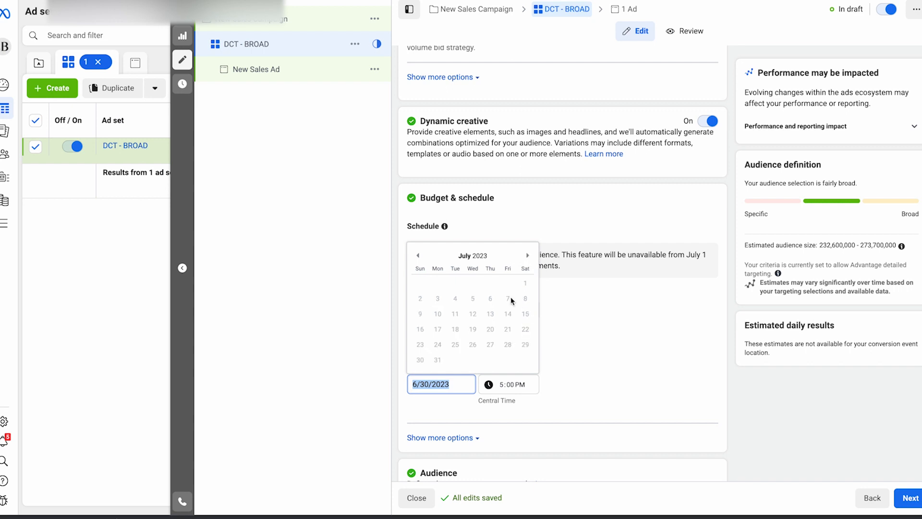
click(418, 255)
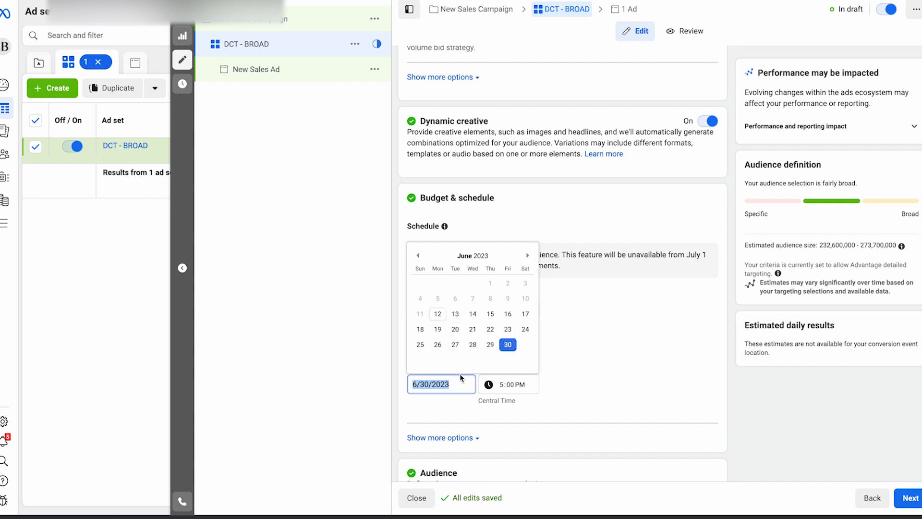
click(492, 347)
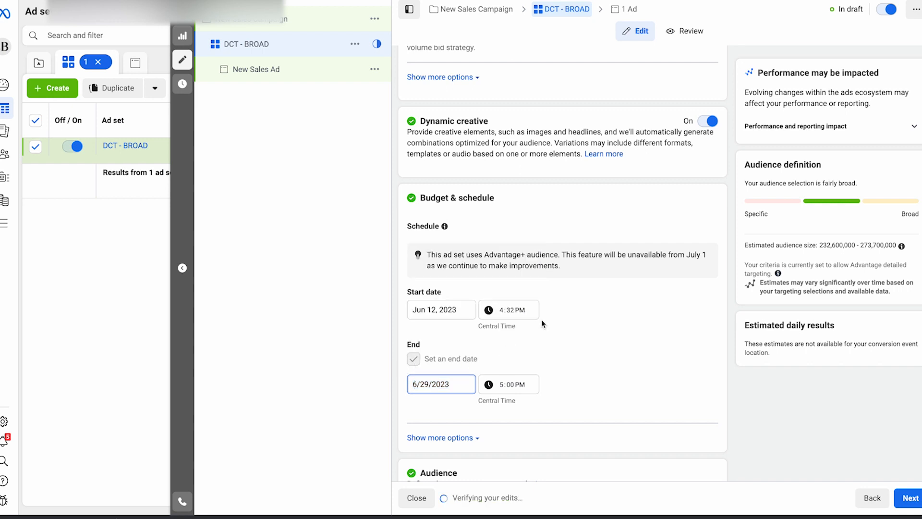
Step: Set the audience age range to 24–64
scroll(542, 326, down, 3)
scroll(542, 323, down, 1)
scroll(551, 295, down, 1)
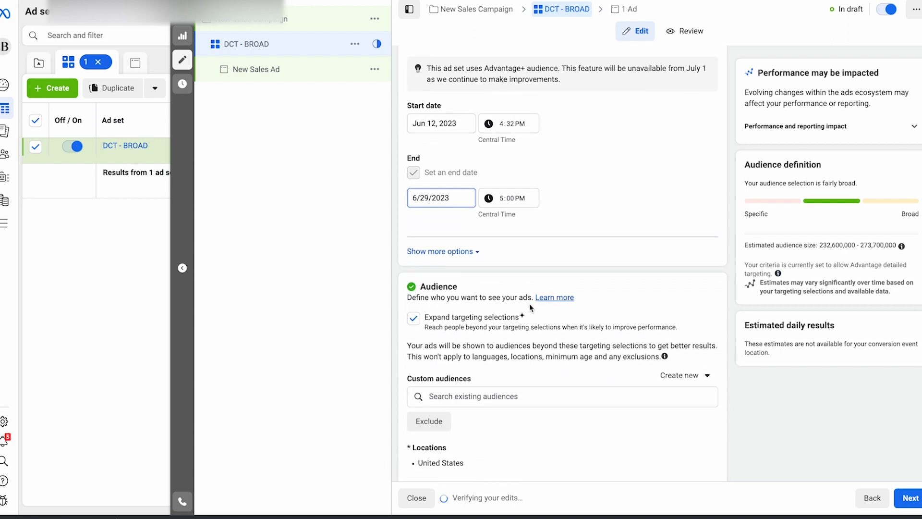
scroll(456, 284, down, 4)
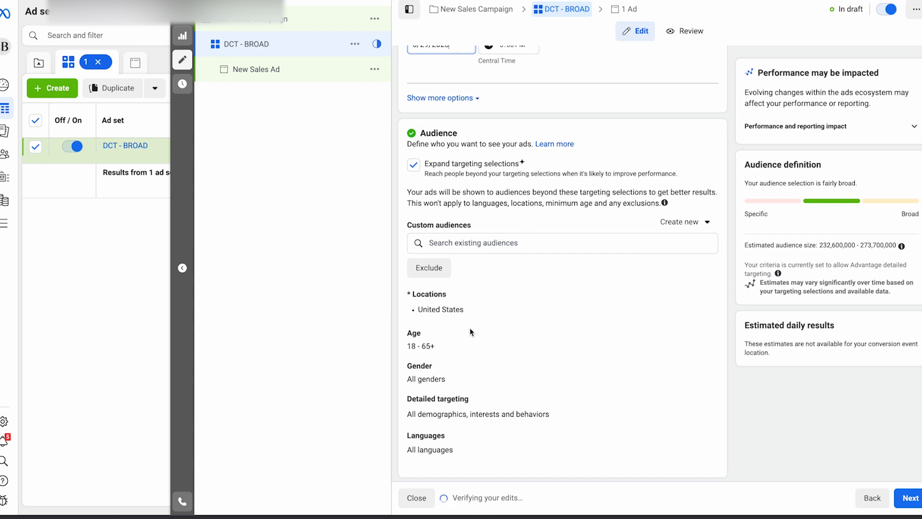
click(708, 331)
click(432, 351)
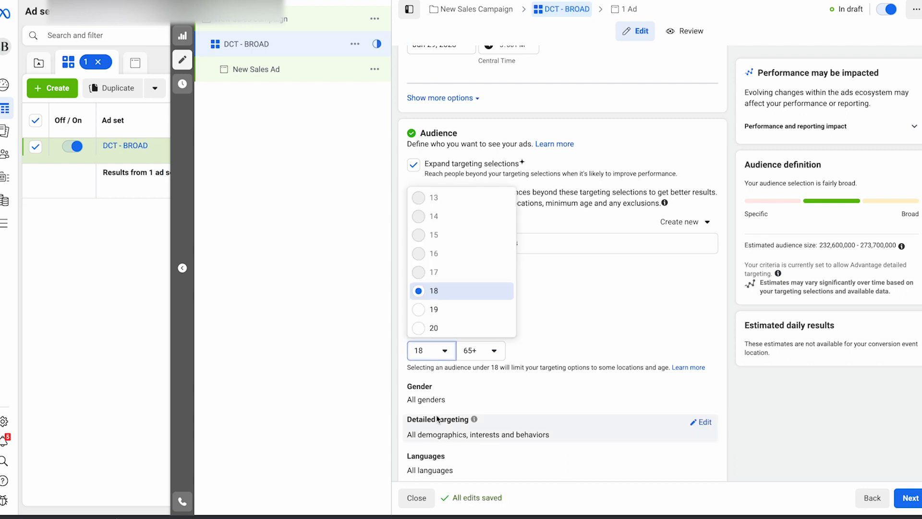
scroll(432, 289, down, 2)
click(423, 325)
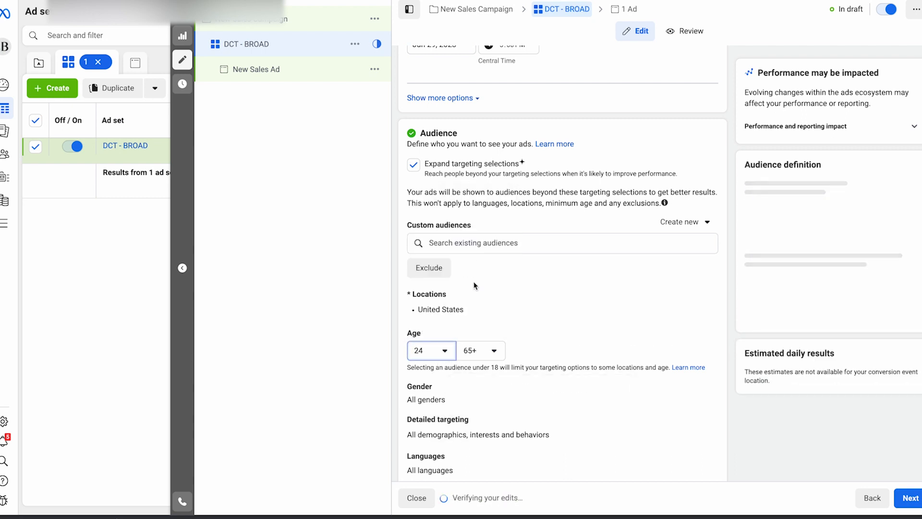
click(477, 350)
click(484, 309)
Step: Restrict the audience's gender to Women
scroll(601, 327, down, 3)
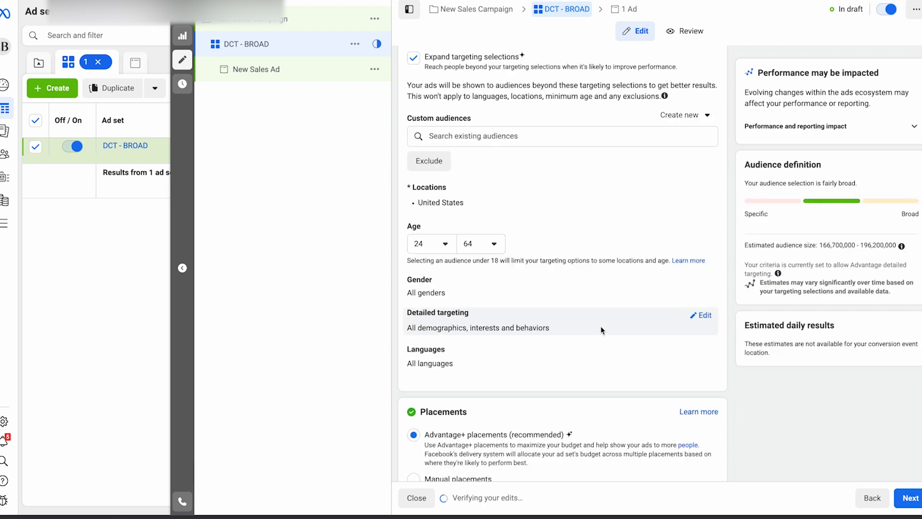
click(702, 227)
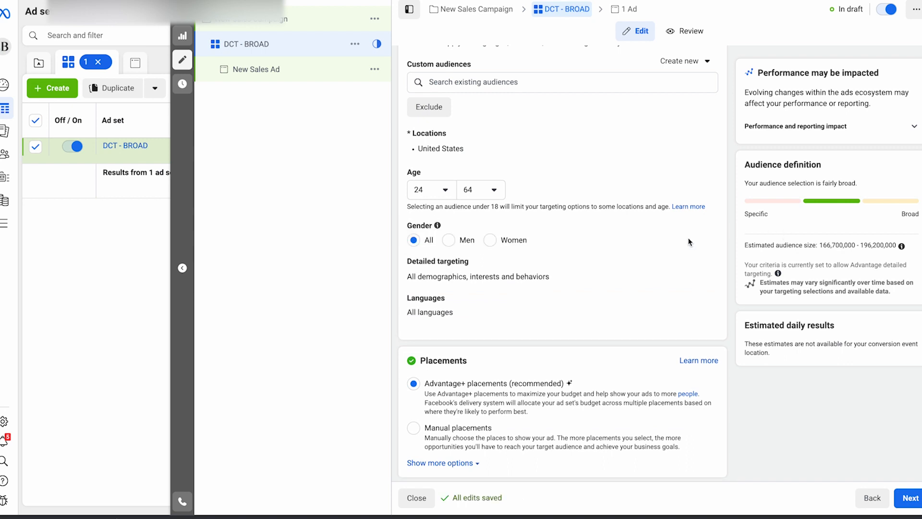
click(489, 241)
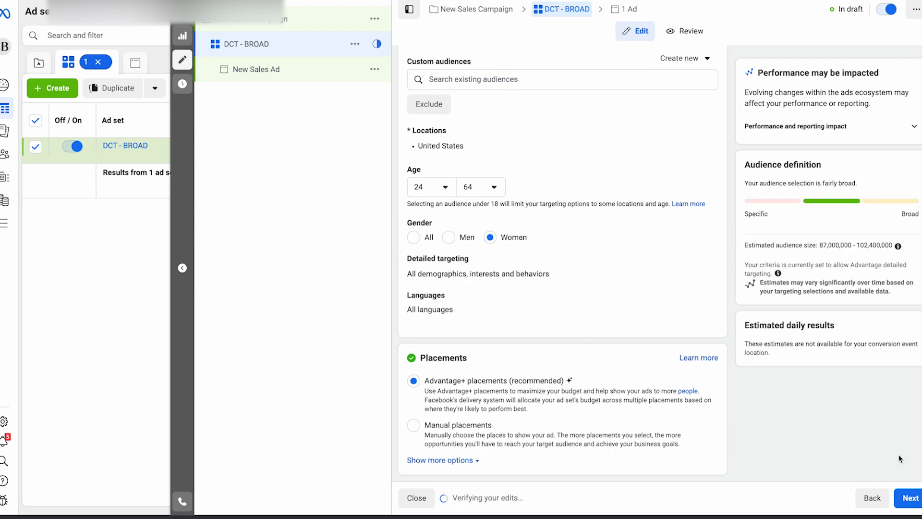
Step: Continue to the ad level and choose Libby's Boutique as the ad's Facebook Page
click(907, 497)
mouse_move(471, 374)
click(473, 390)
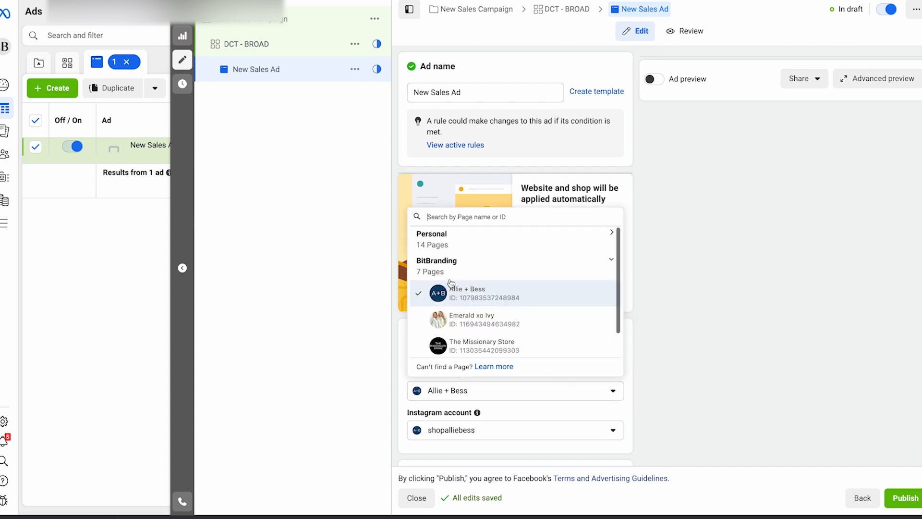
scroll(473, 311, up, 1)
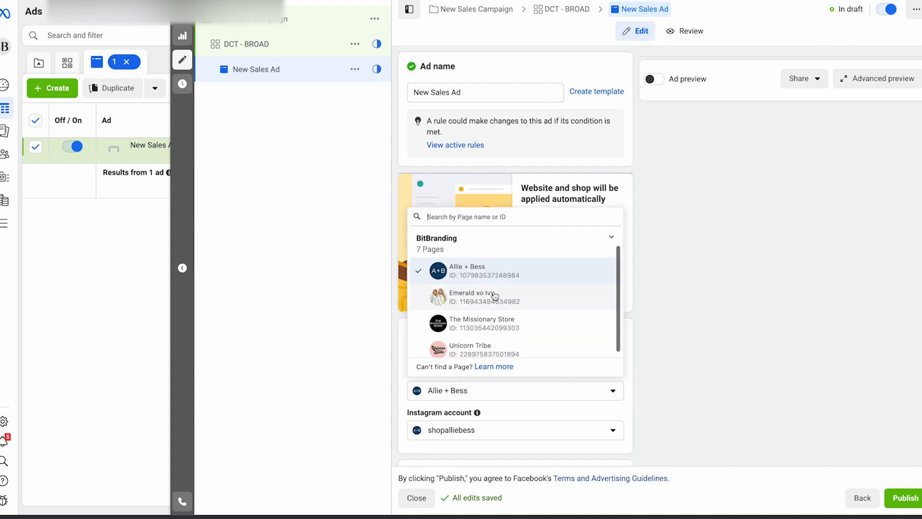
scroll(493, 317, up, 2)
click(488, 255)
Step: Add the first three account images, starting with IMG_1093.jpg and IMG_1102.jpg, as the ad's media
scroll(591, 304, down, 8)
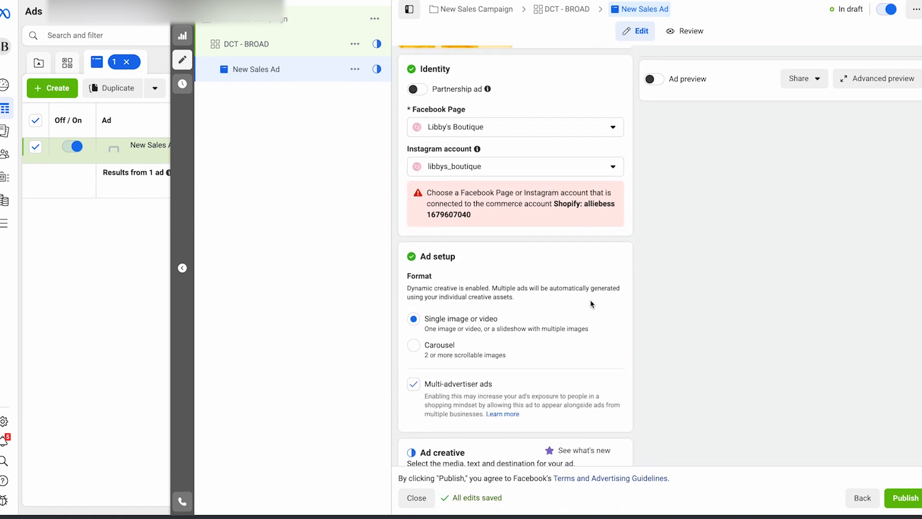
scroll(555, 214, down, 1)
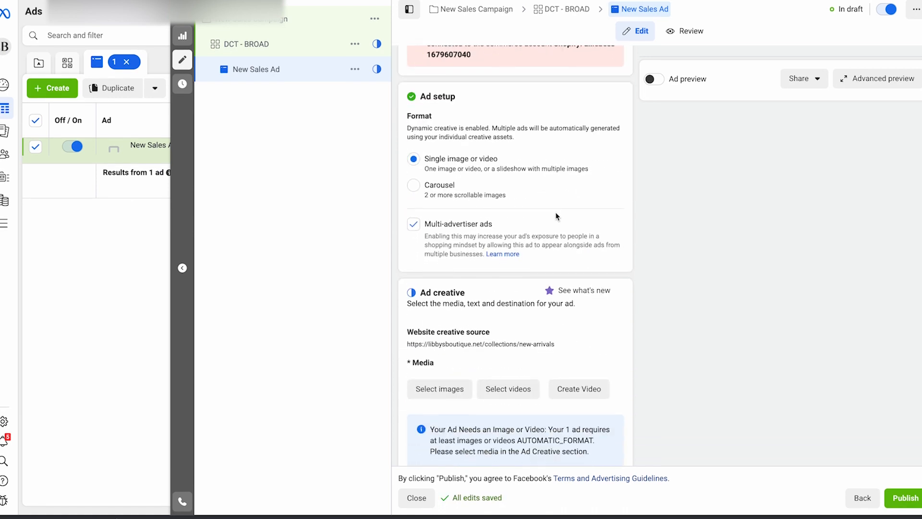
scroll(555, 216, up, 1)
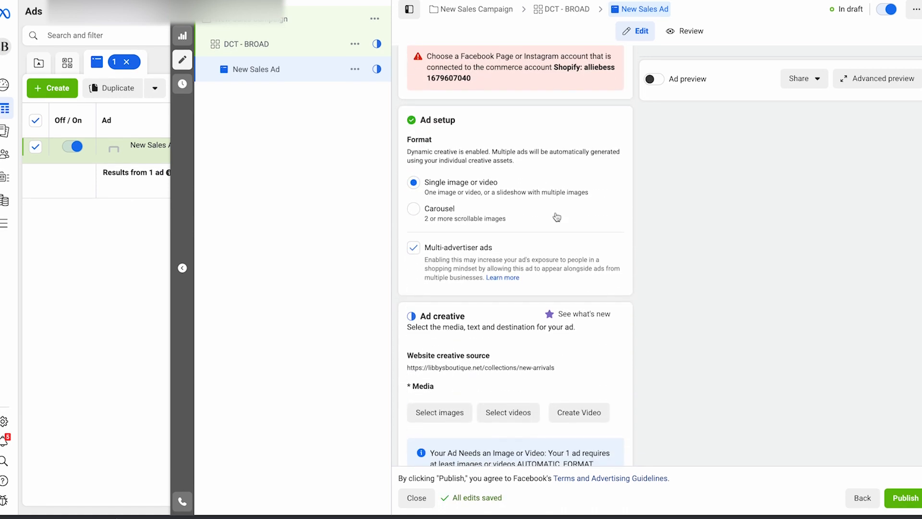
scroll(485, 197, down, 3)
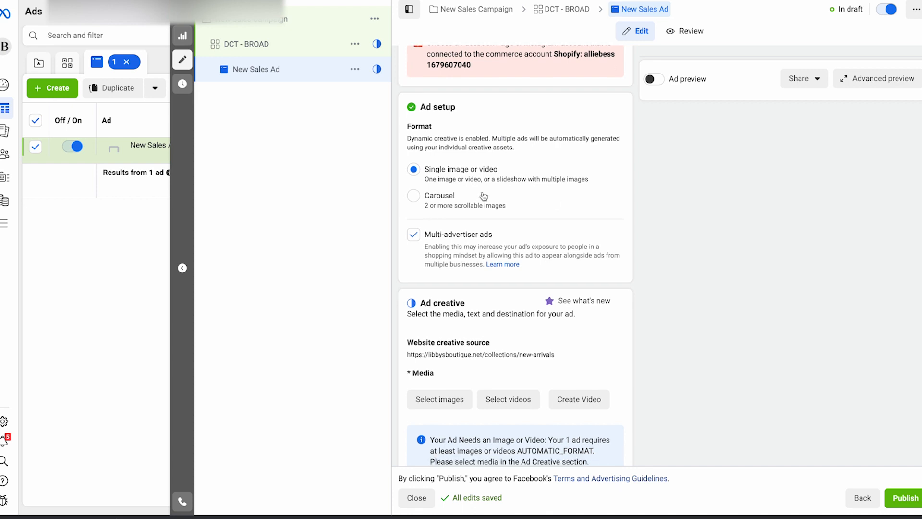
scroll(468, 259, down, 3)
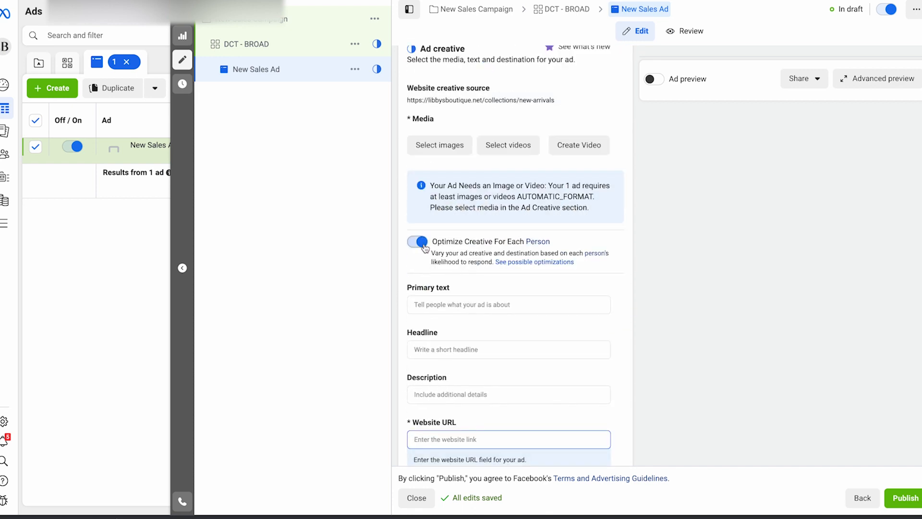
scroll(439, 223, down, 1)
scroll(437, 219, up, 1)
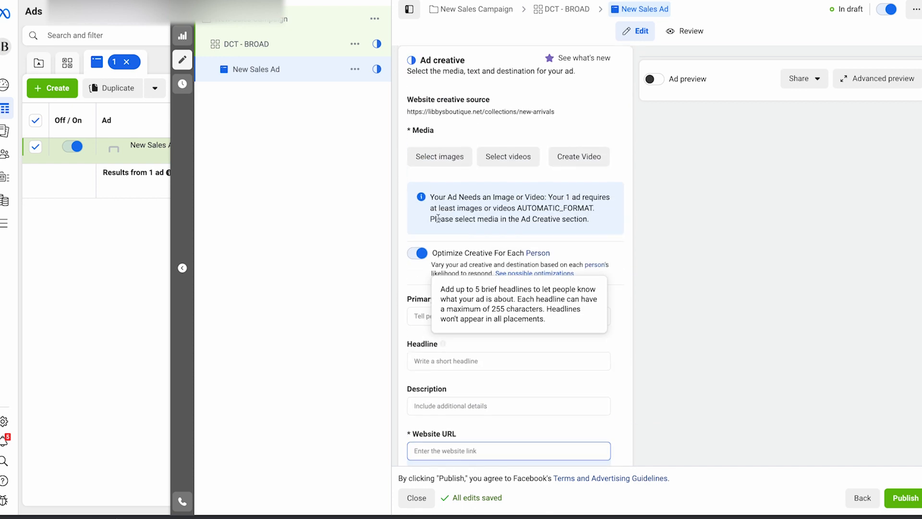
click(447, 163)
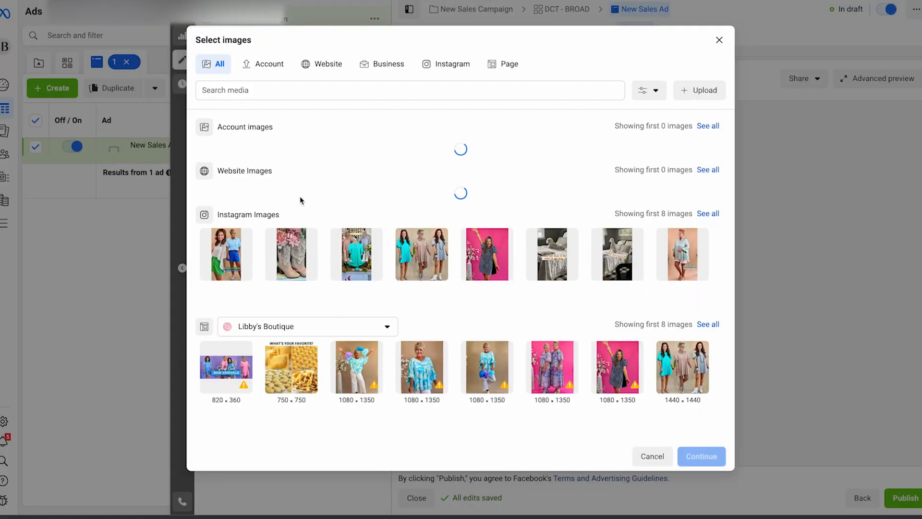
click(222, 169)
click(291, 166)
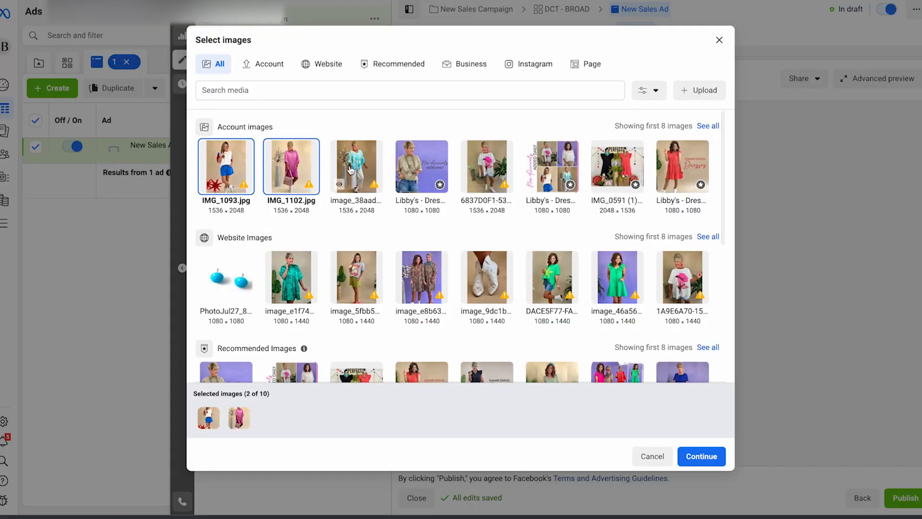
click(356, 166)
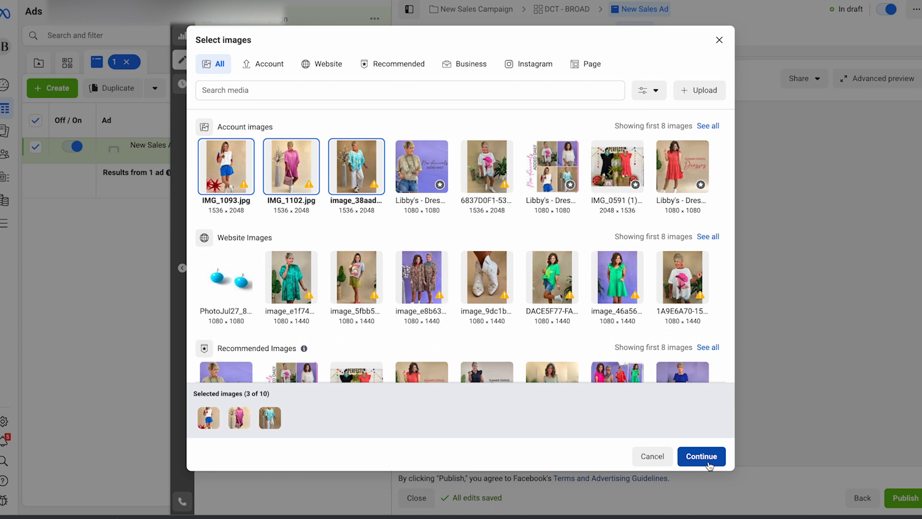
click(702, 455)
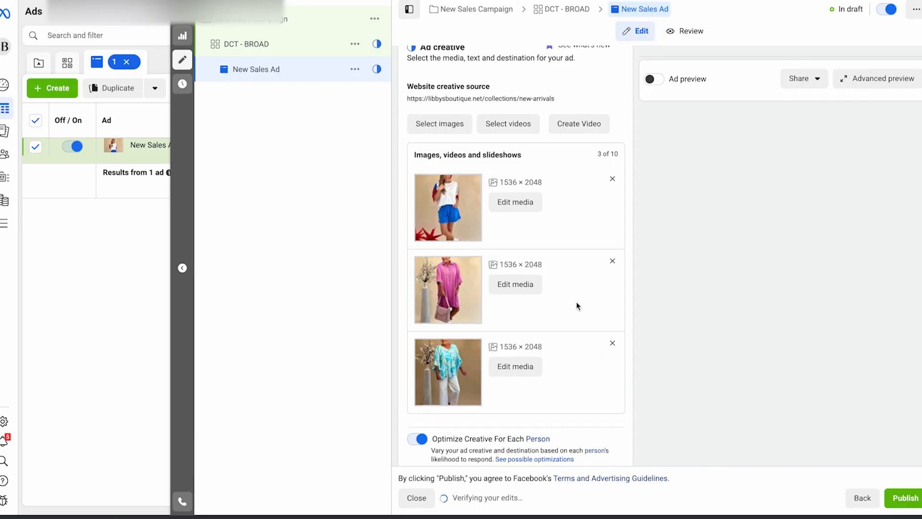
Step: Enter "BUY THIS NOW" as the ad's primary text and add "THIS IS A GREAT DEAL" as a second text option
scroll(577, 306, down, 6)
click(445, 211)
text(BUY THIS NOW)
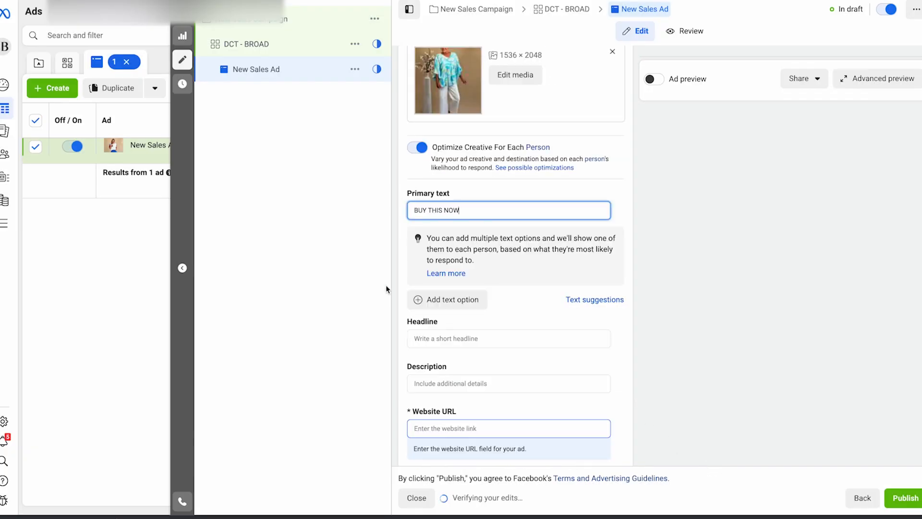
click(460, 298)
click(440, 298)
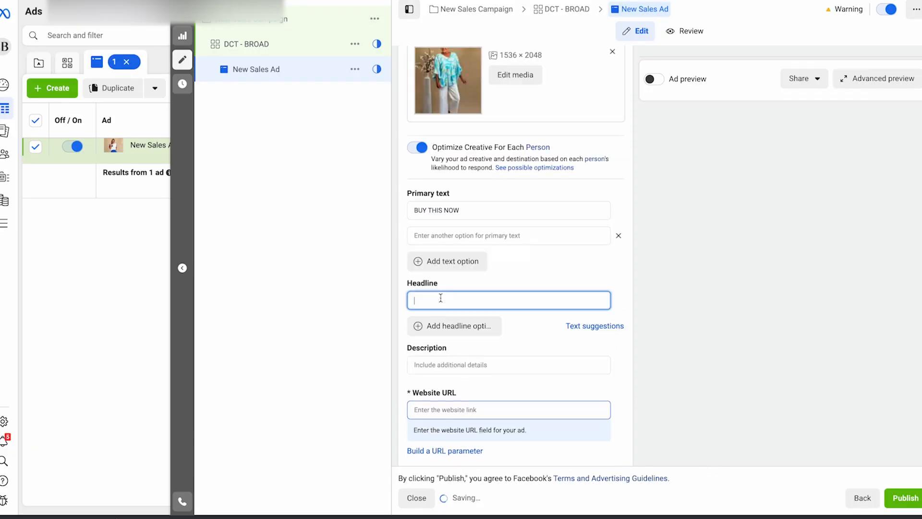
click(421, 235)
text(THIS IS A GREAT DEAL)
Step: Enter the headline "GREAT SALE" and add "THIS IS AMAZING" as a second headline option
click(441, 300)
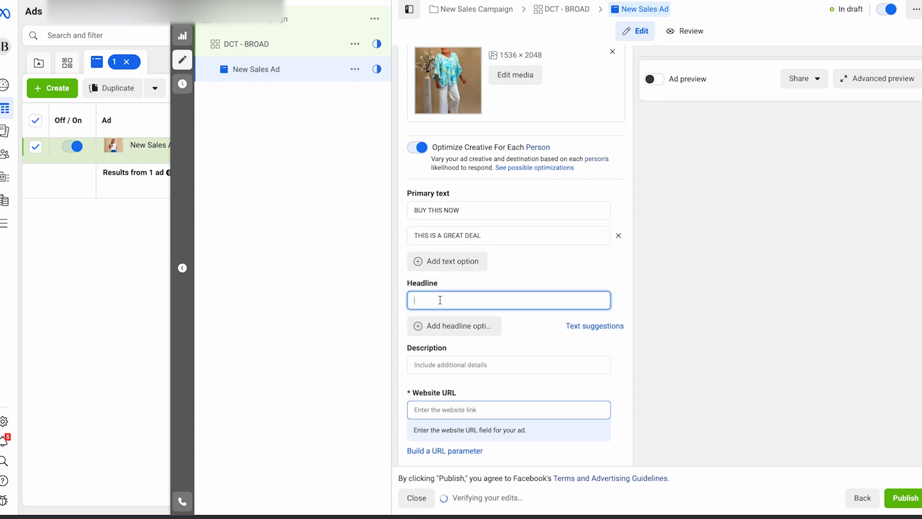
text(GREAT SALE)
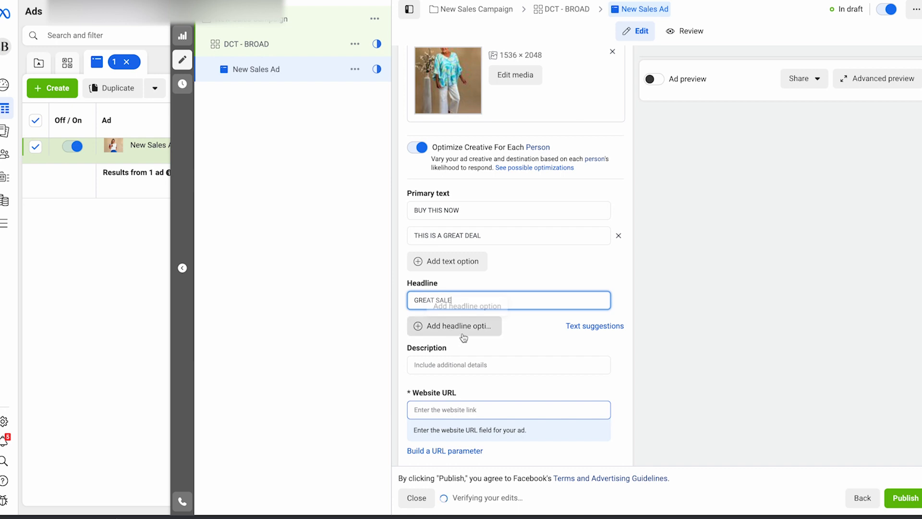
click(458, 327)
text(THIS IS AMAZING)
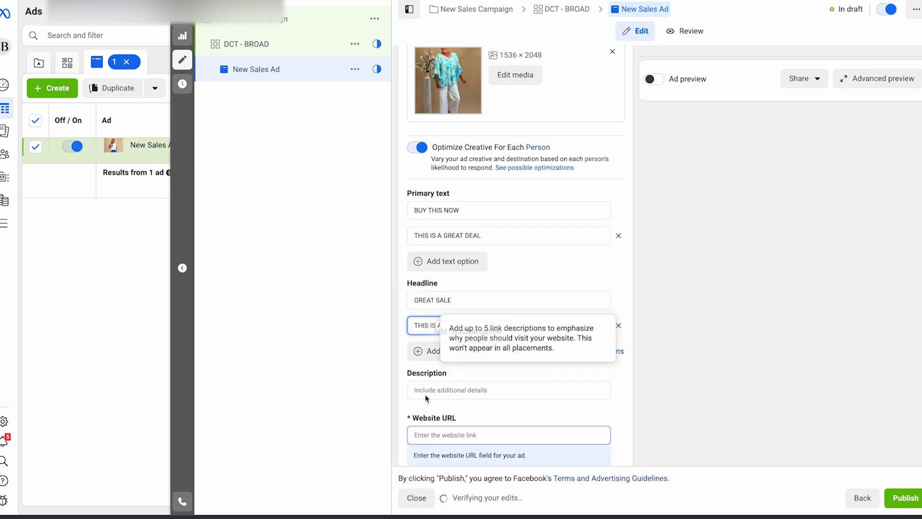
click(439, 435)
text(WWW.LIBBYSBOUTIQUE.NET)
Step: Set the shop destination to the product page "RESTOCKED: Rolled Sleeve Boat Neck Top"
scroll(504, 336, down, 2)
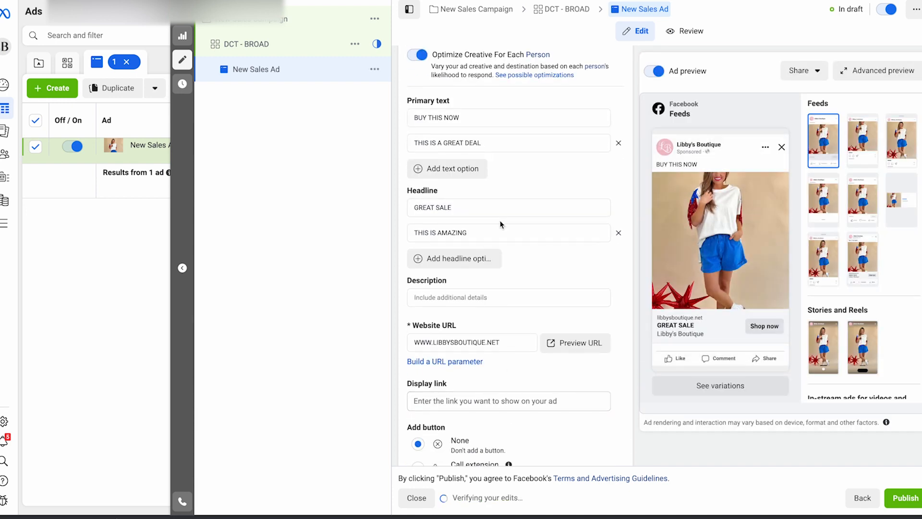
scroll(530, 220, up, 1)
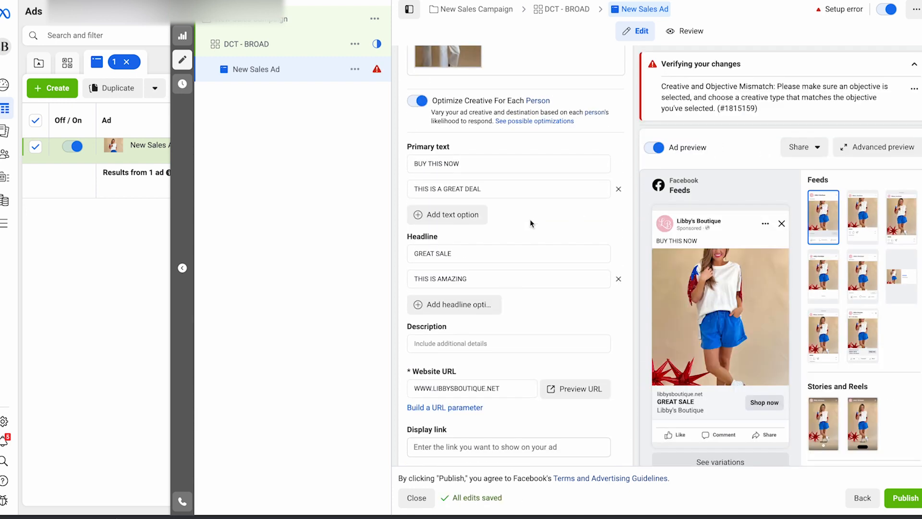
scroll(542, 212, up, 1)
scroll(543, 211, down, 2)
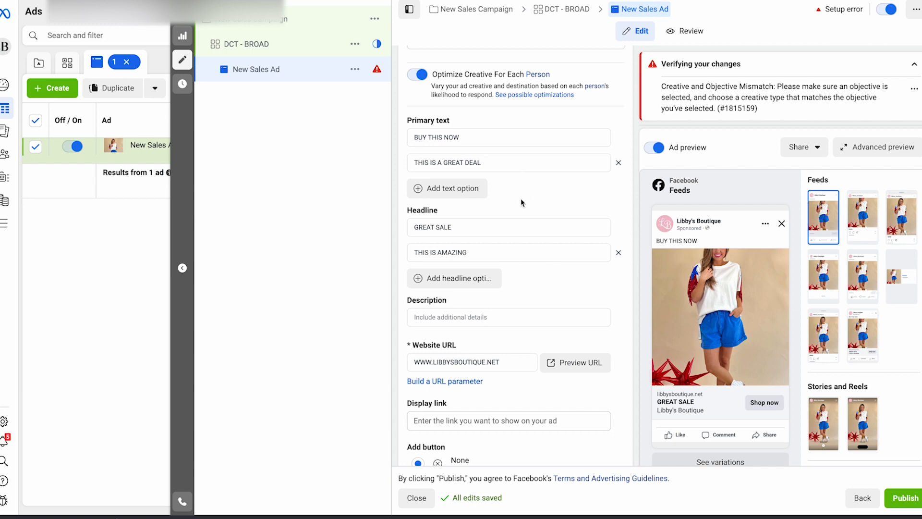
scroll(520, 203, down, 4)
scroll(518, 214, down, 4)
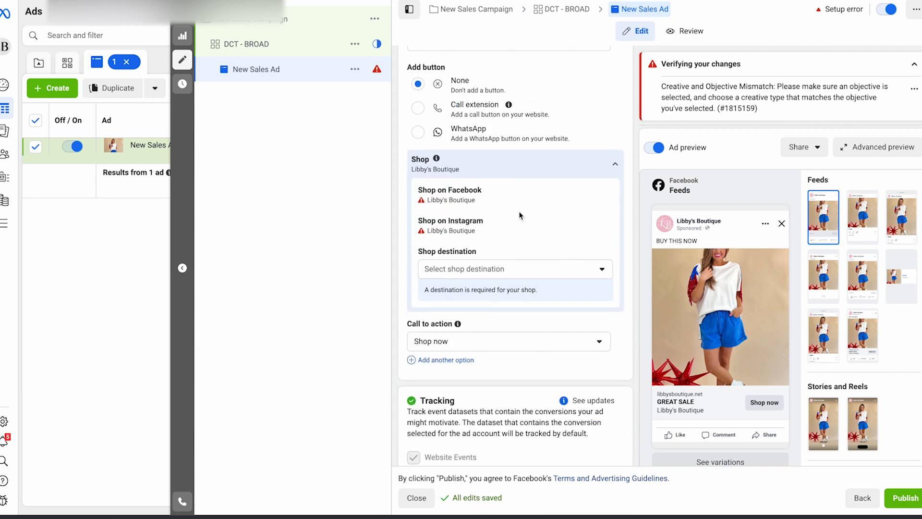
click(491, 269)
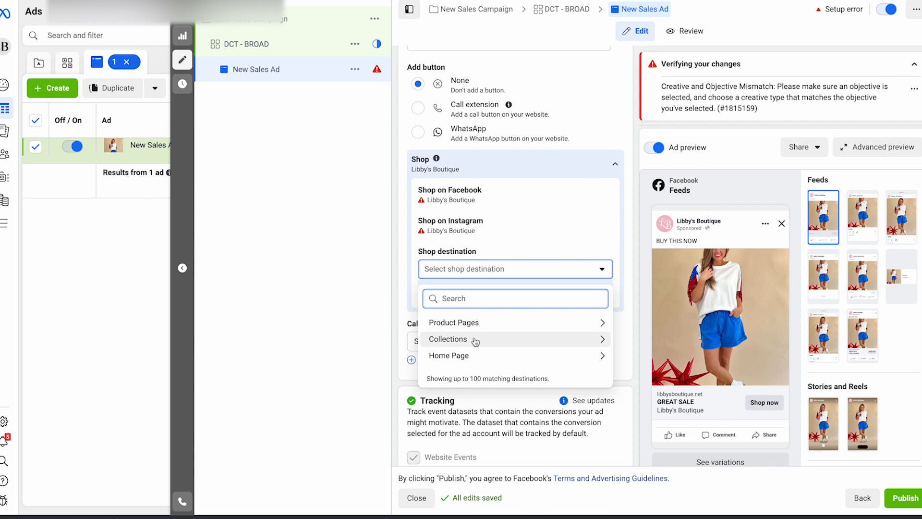
click(480, 323)
click(480, 364)
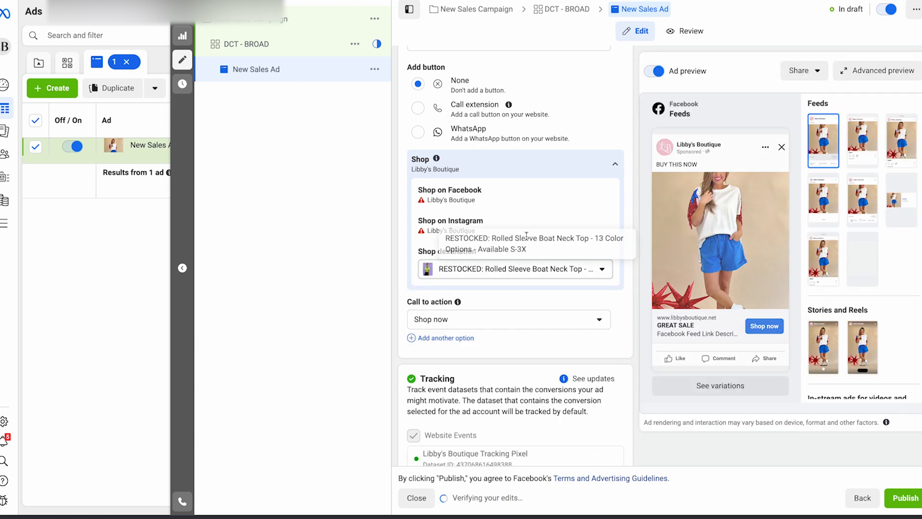
Step: Crop the ad's first image, IMG_1093.jpg, to the Square 1:1 format and save the crop
scroll(457, 290, up, 8)
scroll(457, 288, up, 3)
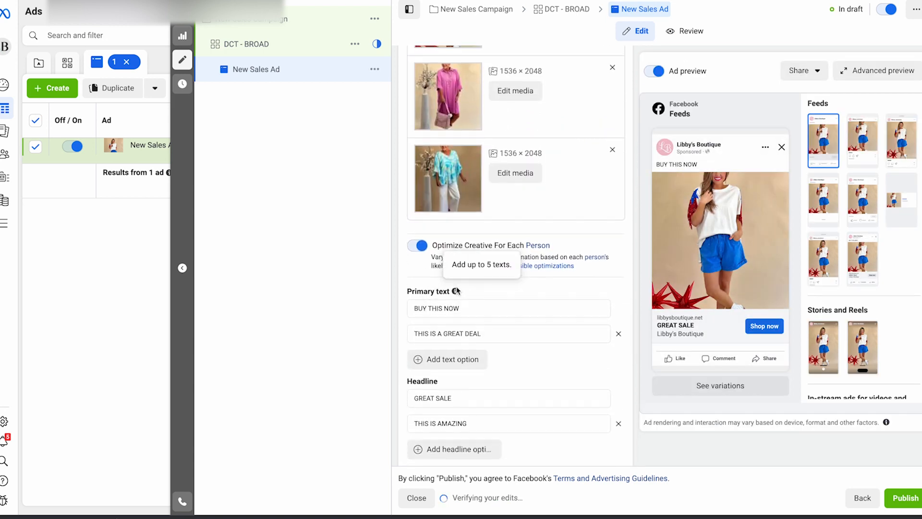
scroll(472, 192, up, 4)
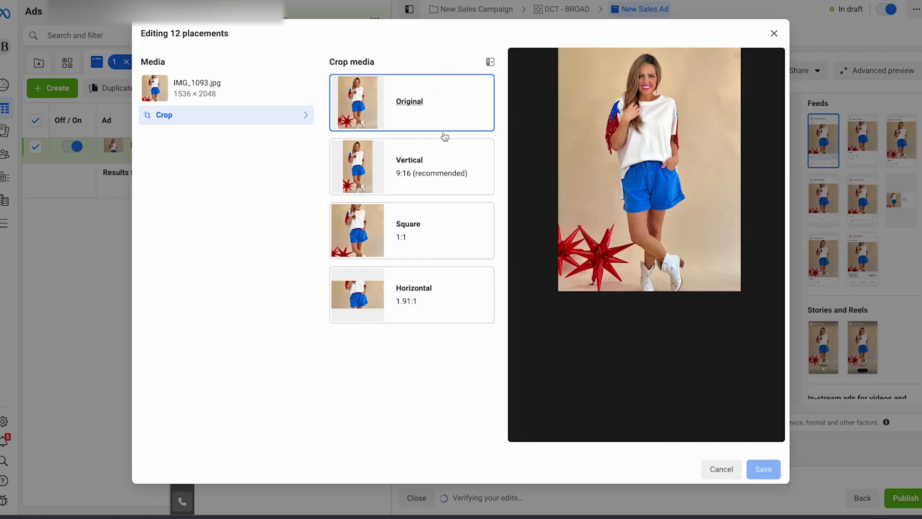
click(446, 189)
click(427, 233)
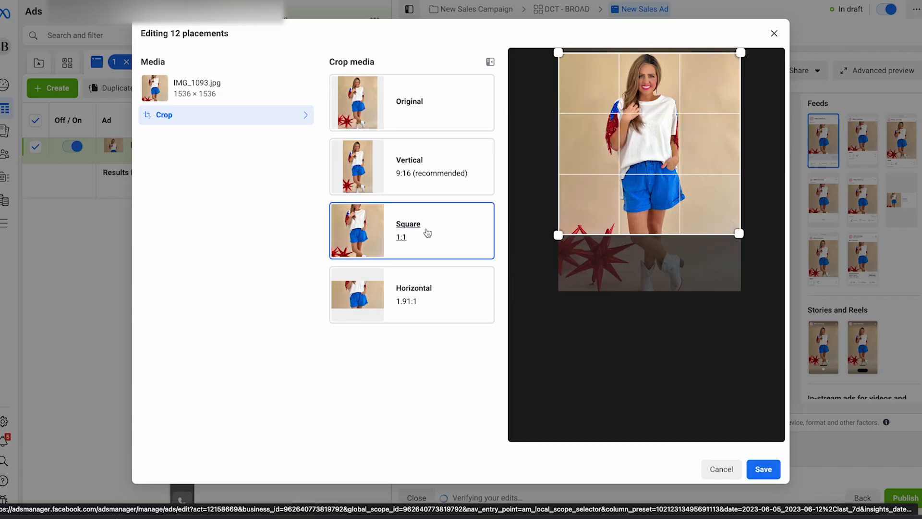
click(763, 470)
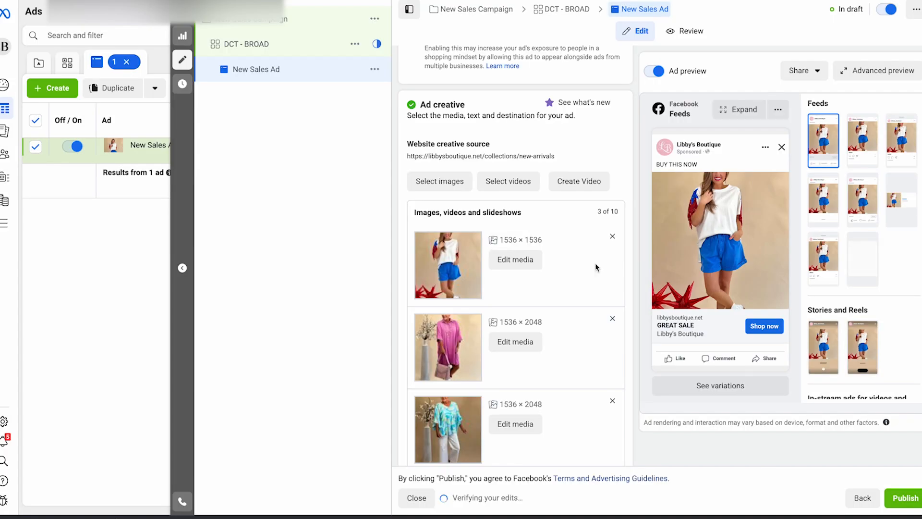
Step: Set the ad's shop destination to the shop's Home page
scroll(595, 154, down, 15)
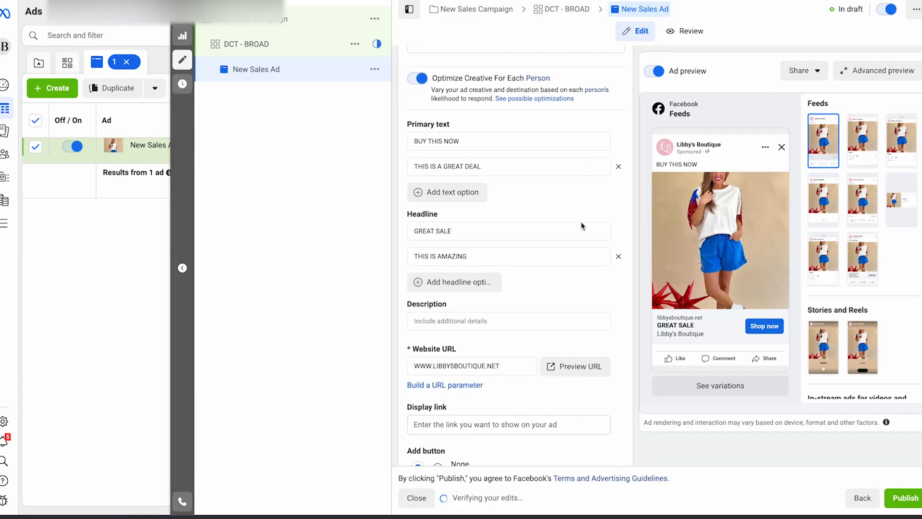
scroll(533, 187, down, 4)
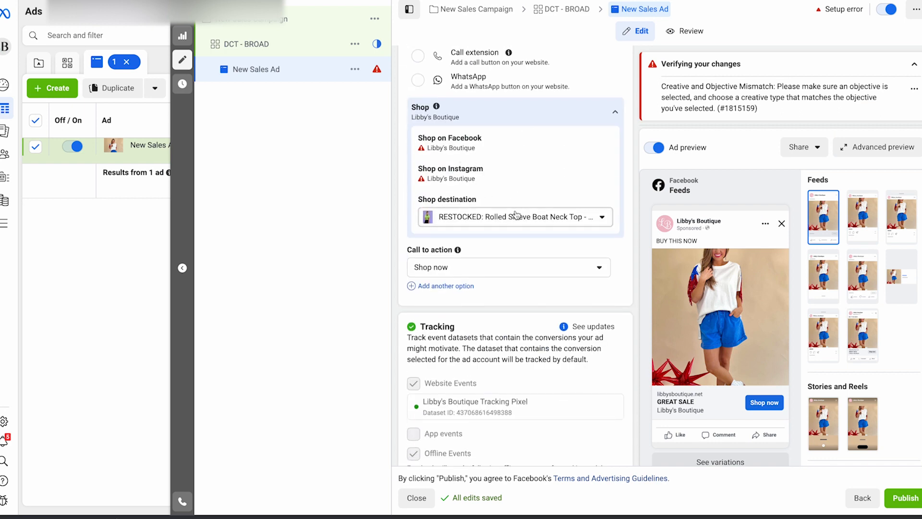
click(509, 218)
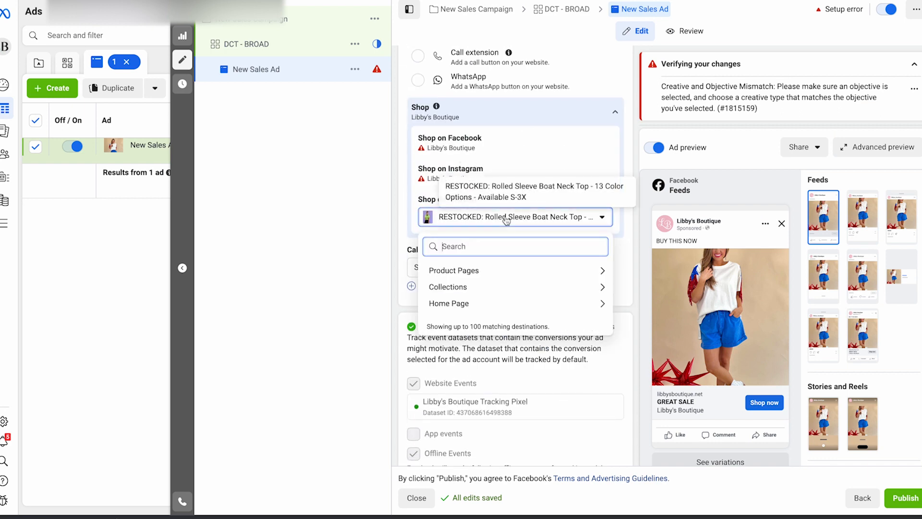
click(474, 303)
click(492, 301)
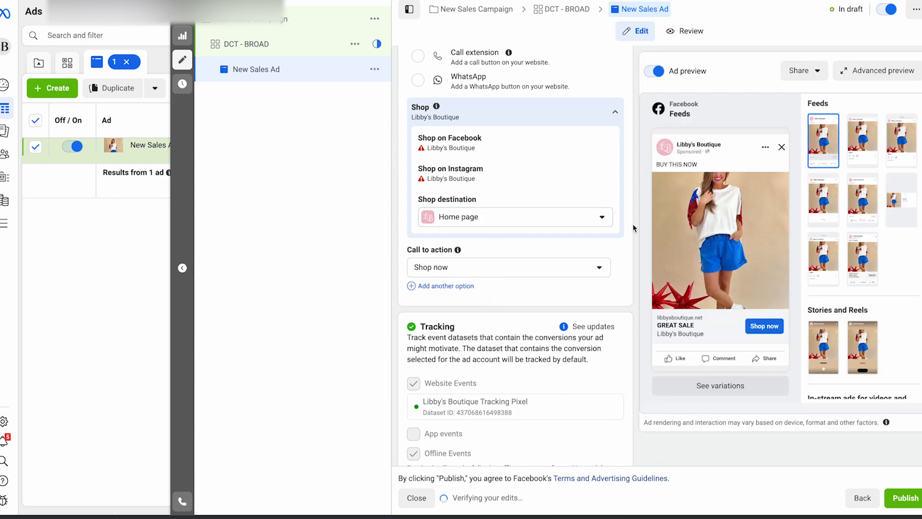
Step: Examine the ad's tracking section, including website events, offline event sets and URL parameters
scroll(427, 255, down, 4)
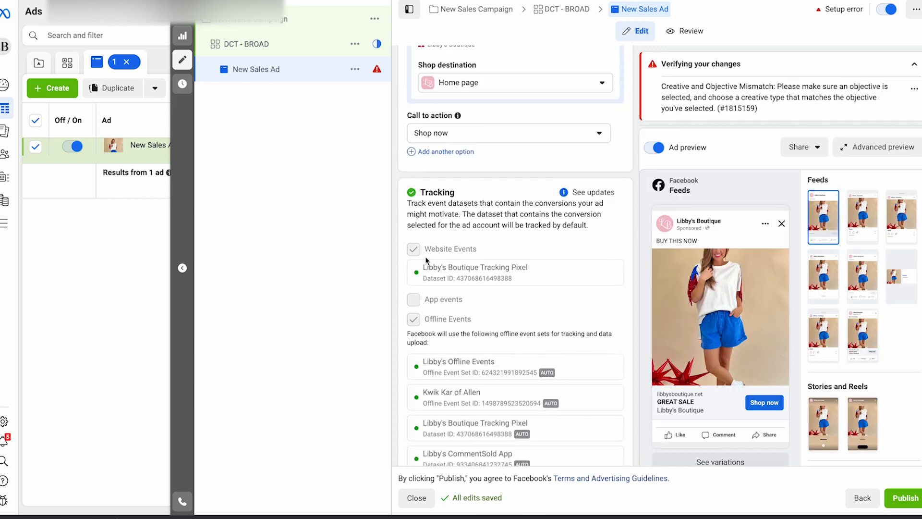
scroll(422, 271, down, 1)
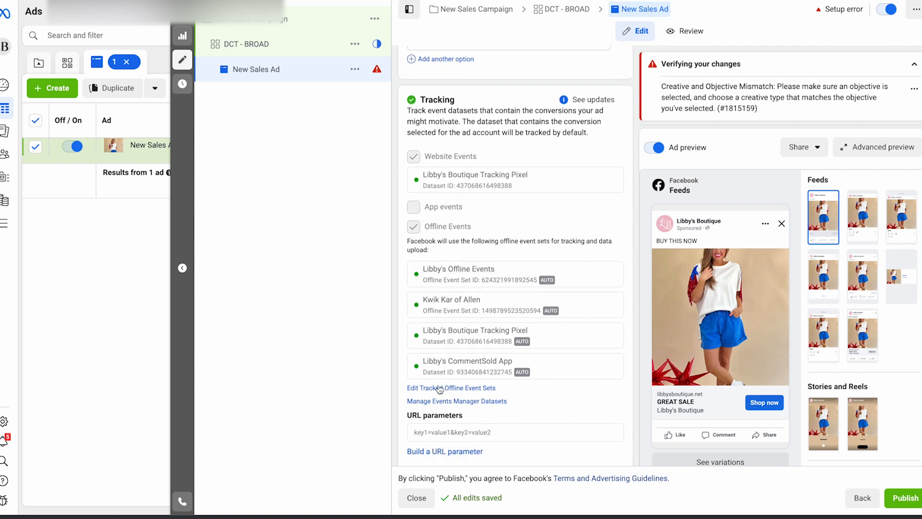
scroll(486, 301, down, 2)
scroll(454, 382, up, 1)
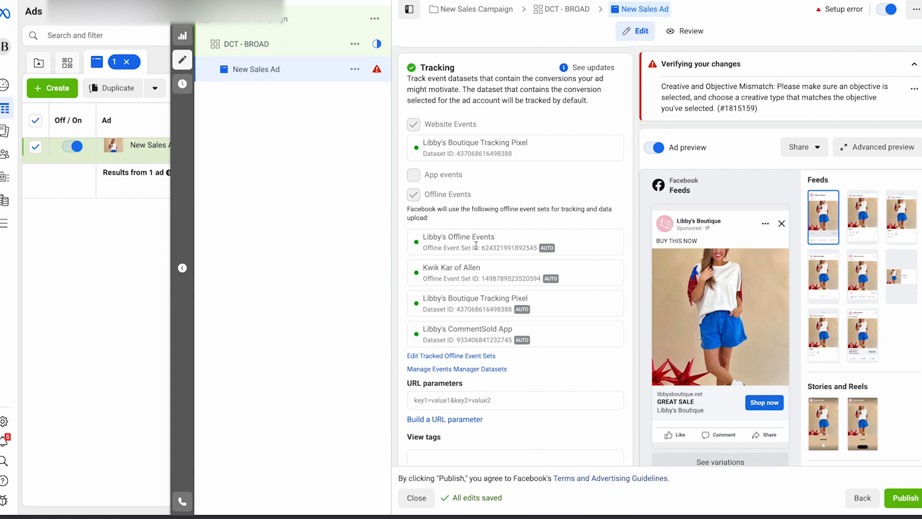
scroll(476, 246, up, 12)
scroll(476, 245, down, 5)
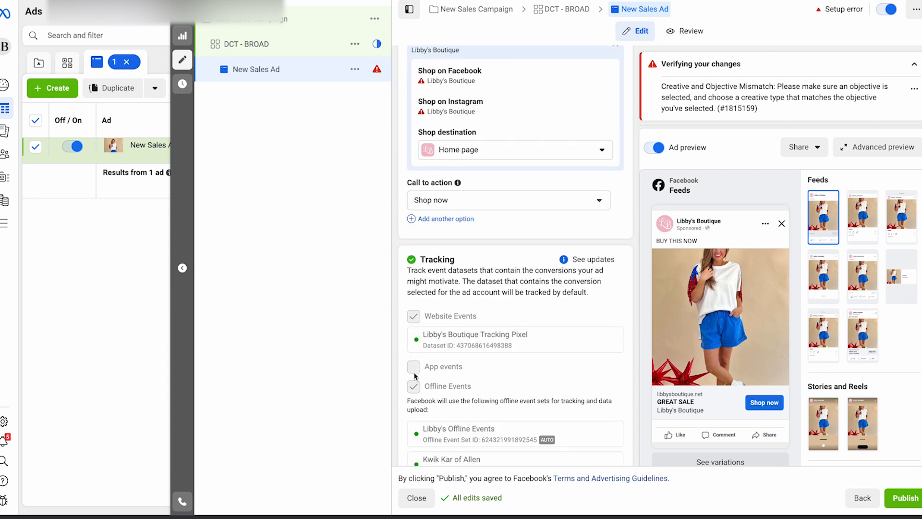
scroll(471, 331, up, 8)
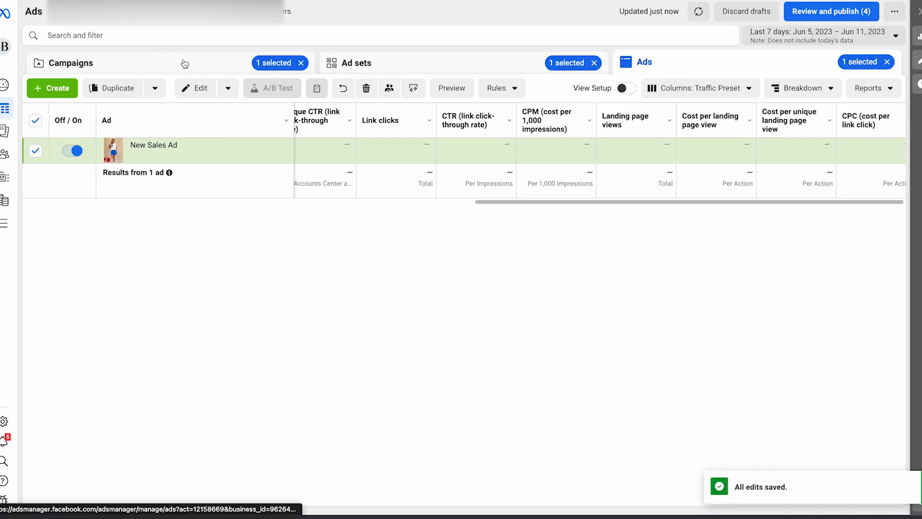
Step: Return to the campaigns list and clear the campaign and ad selections
click(184, 64)
click(301, 63)
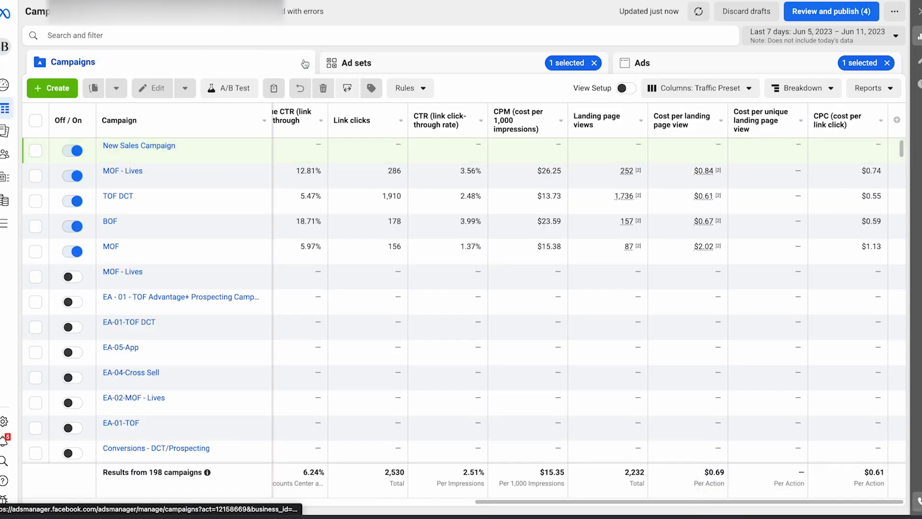
click(887, 64)
Step: Show the campaigns table with the Performance column preset
mouse_move(644, 238)
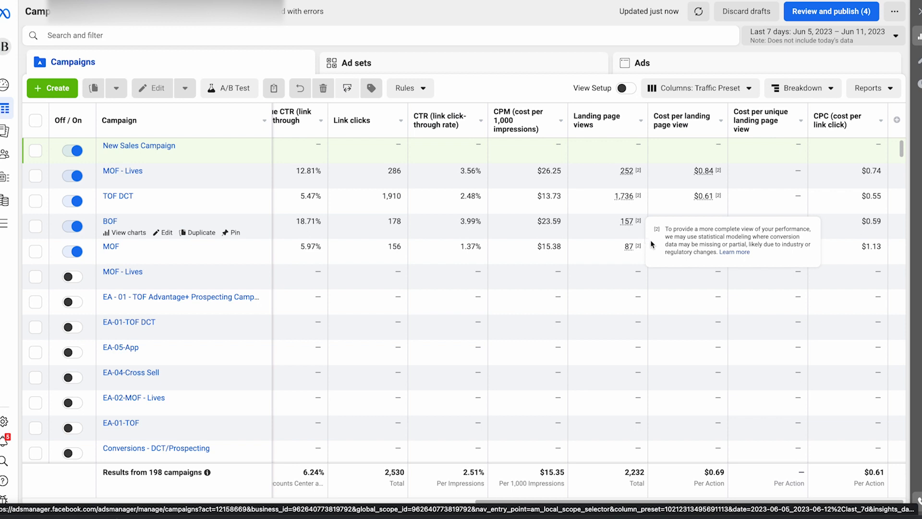
click(725, 89)
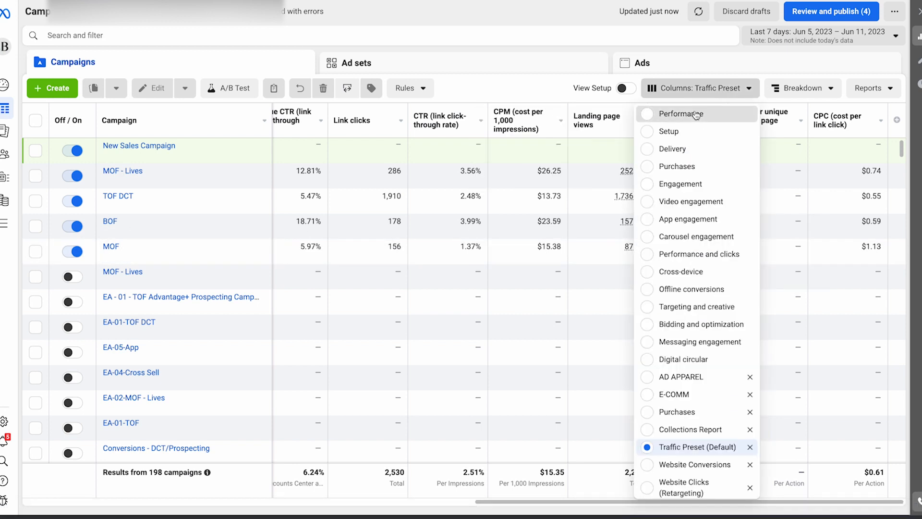
click(677, 114)
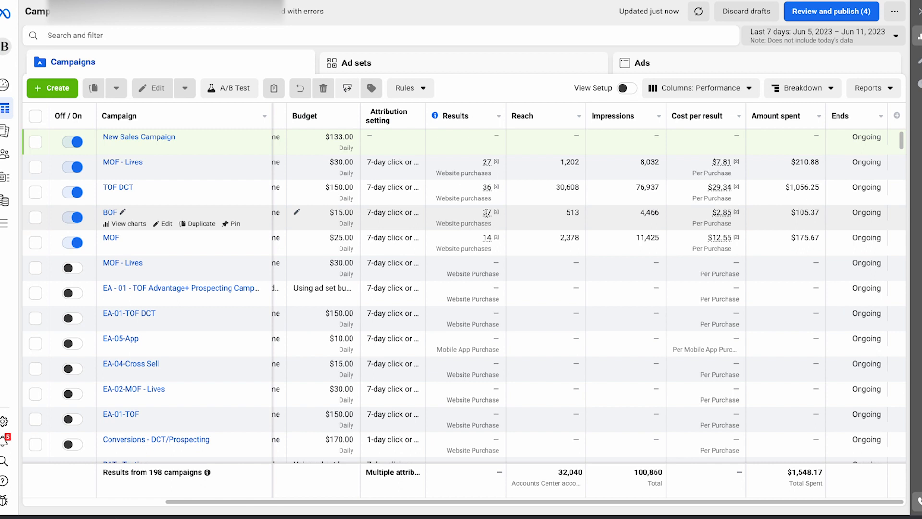
Step: Open the TOF DCT campaign's ad sets and discard the draft ad set DCT - BROAD
click(115, 188)
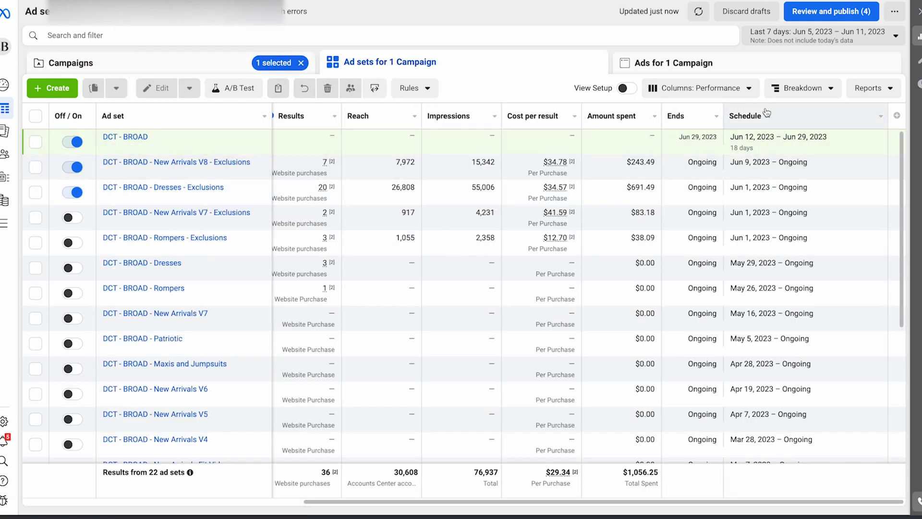
click(35, 141)
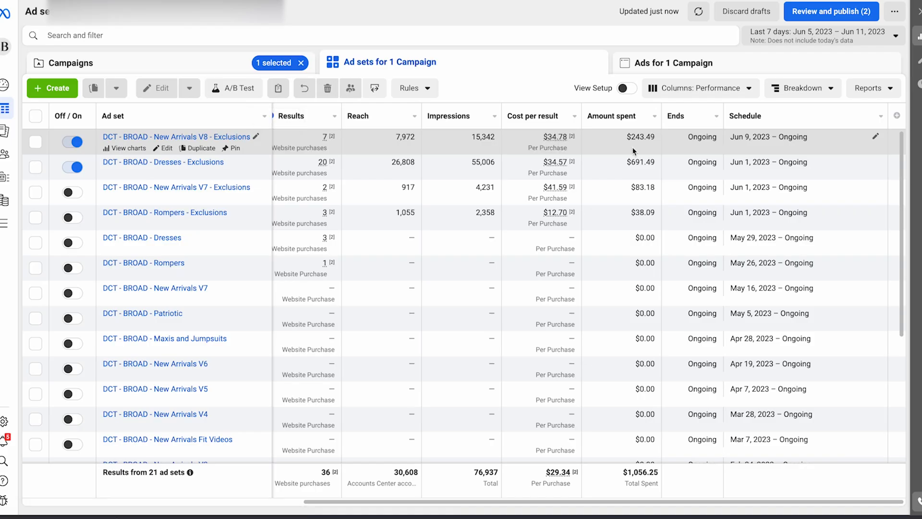
Step: Break down the ad set results by the dynamic creative element Image, video and slideshow
click(831, 90)
click(834, 94)
click(737, 93)
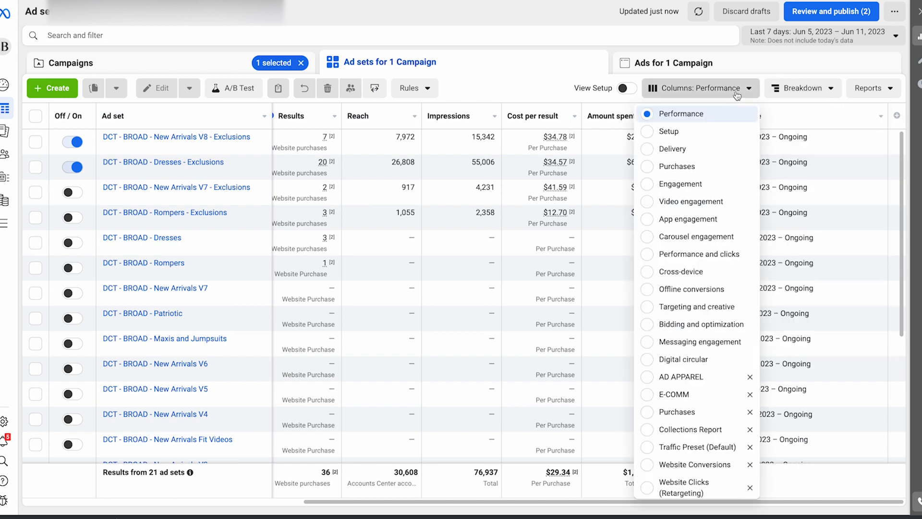
click(802, 88)
mouse_move(822, 344)
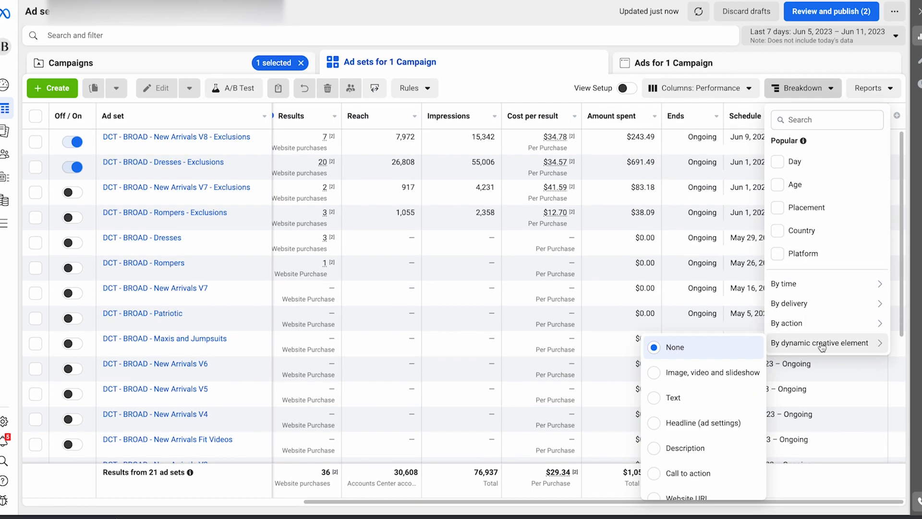
click(713, 373)
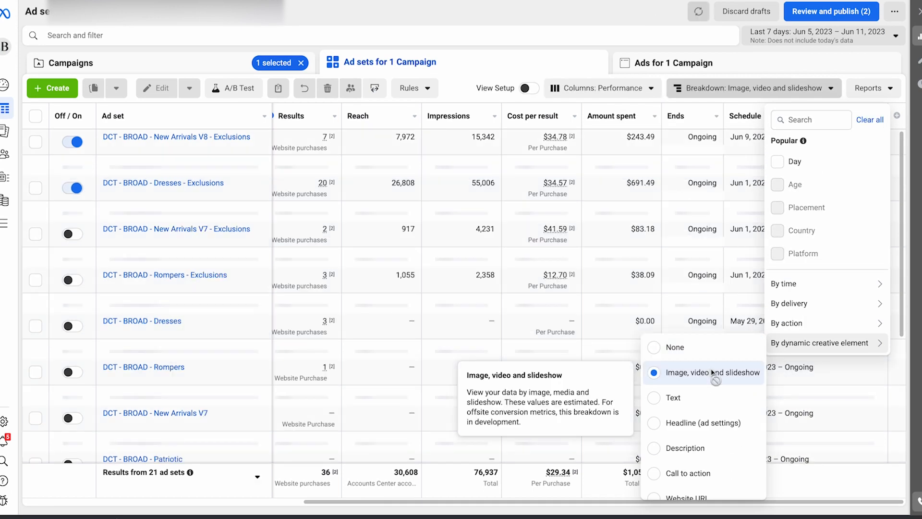
Step: Open the ads of DCT - BROAD - New Arrivals V8 - Exclusions and view the "Libby's - Dresses - 6923-v1" image full size
click(192, 137)
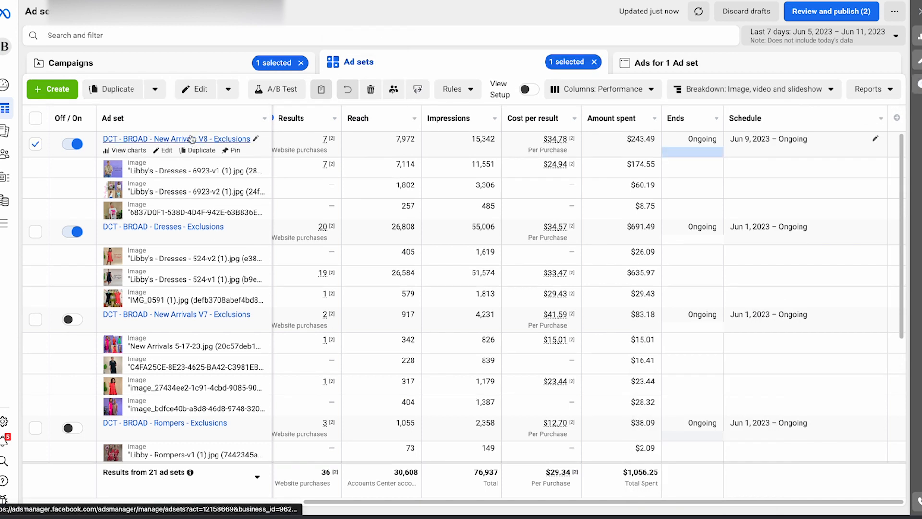
click(201, 141)
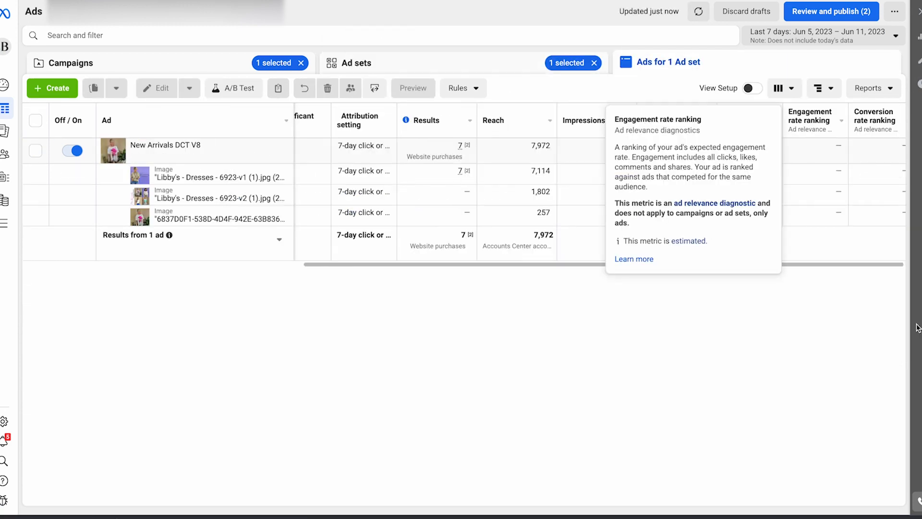
mouse_move(196, 158)
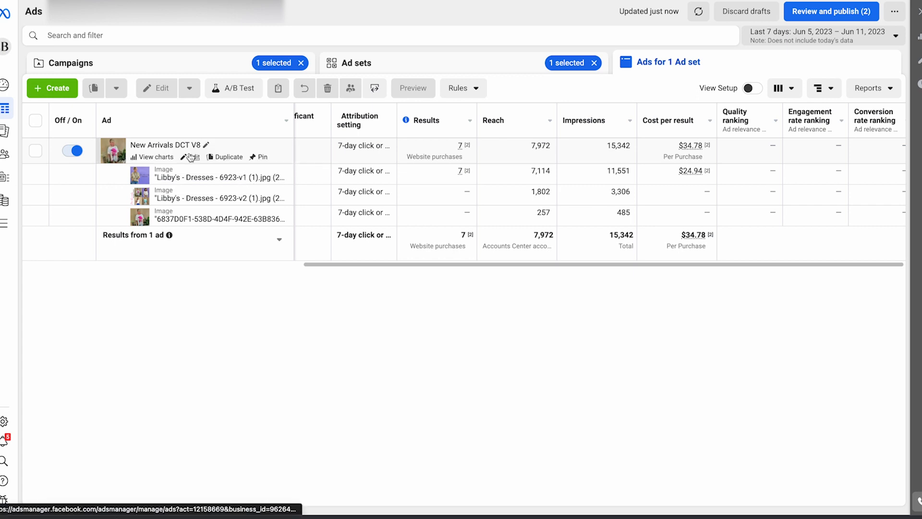
click(217, 182)
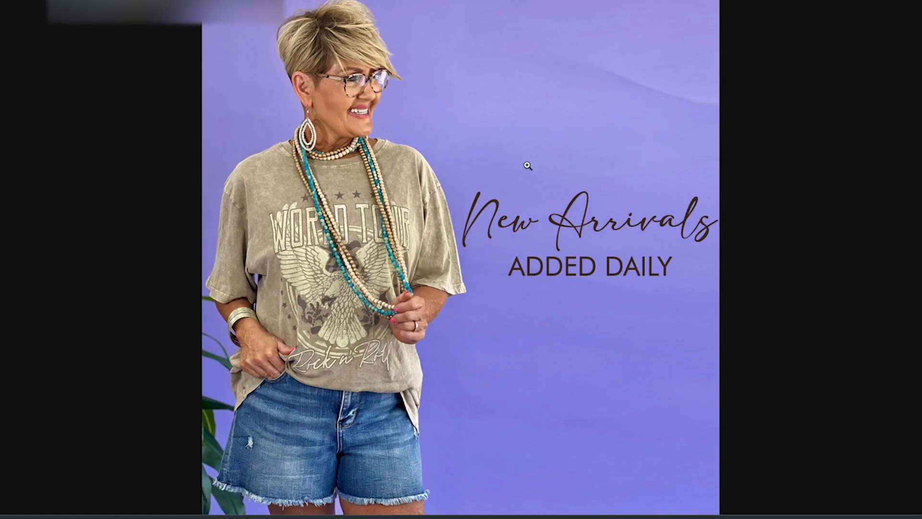
key(Escape)
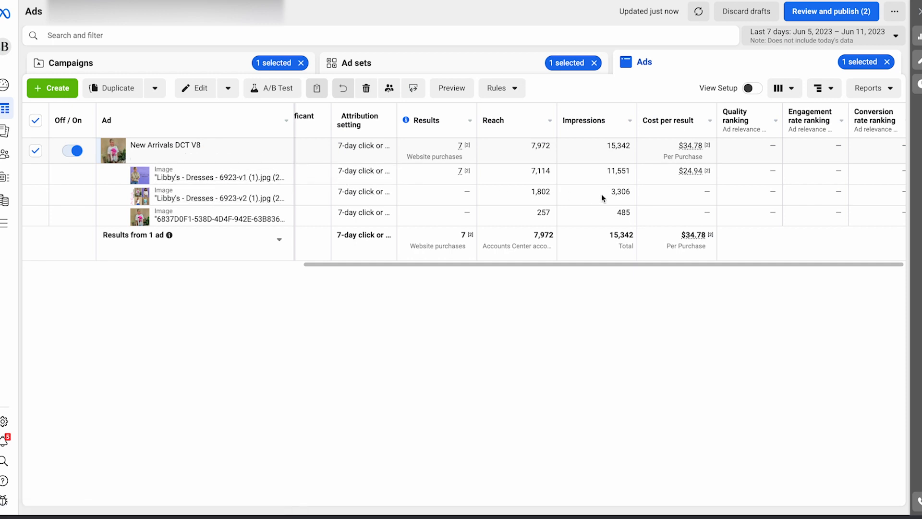
Step: Compare results, reach, impressions, cost per result and amount spent across the images of the New Arrivals DCT V8 ad
scroll(576, 199, right, 4)
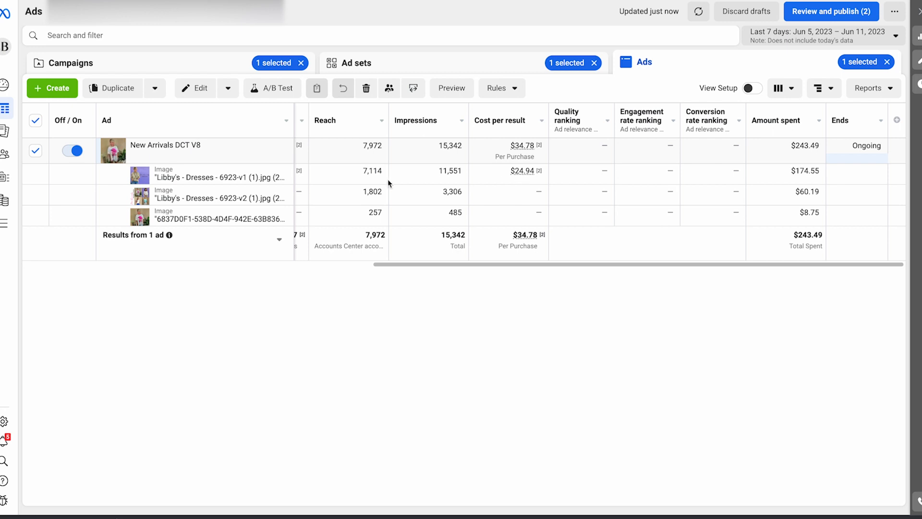
scroll(463, 217, left, 5)
scroll(506, 202, right, 5)
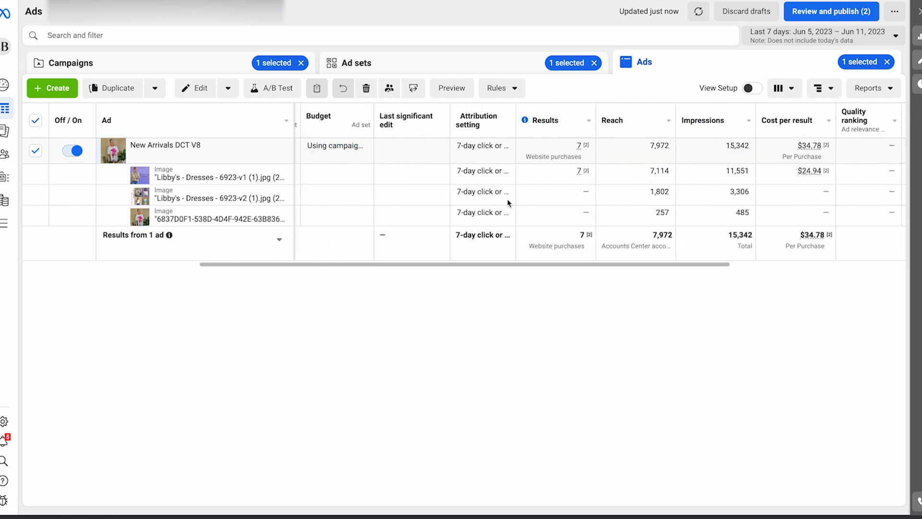
mouse_move(538, 177)
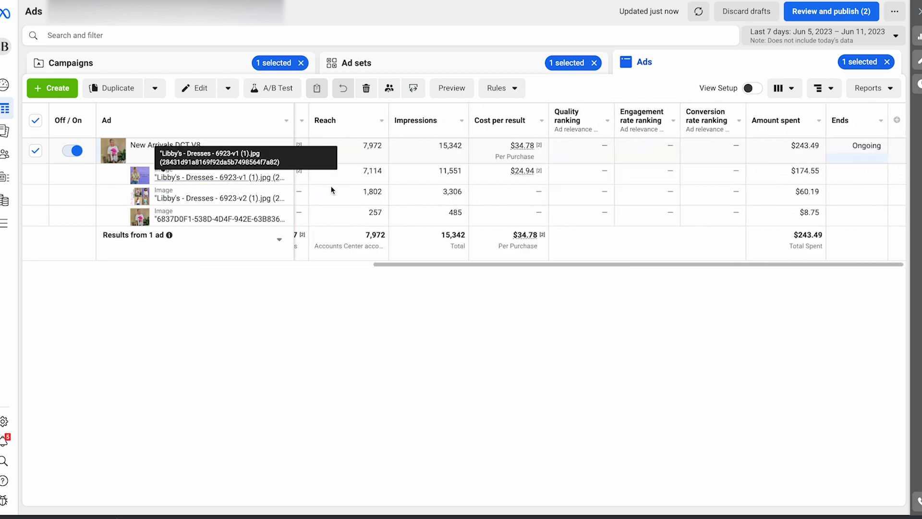
scroll(406, 208, left, 5)
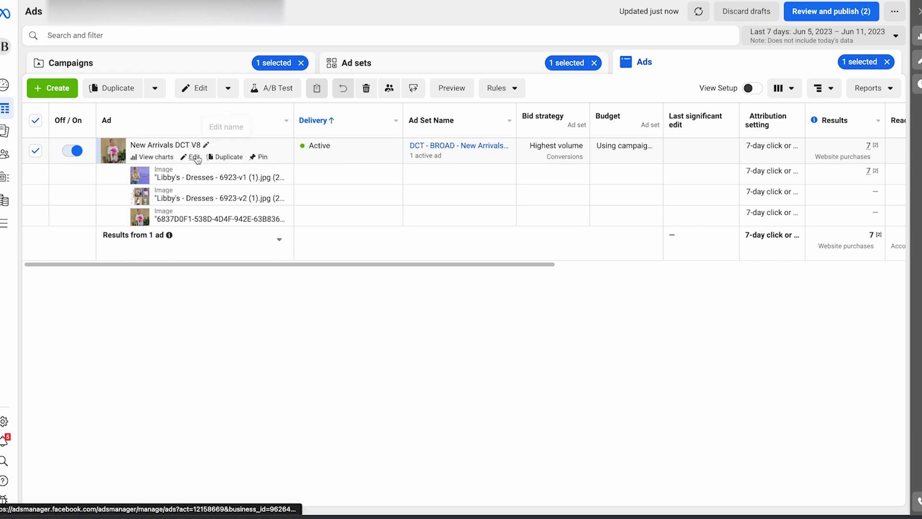
Step: Open the New Arrivals DCT V8 ad in the editor, view its Facebook post with comments, and close both
click(194, 161)
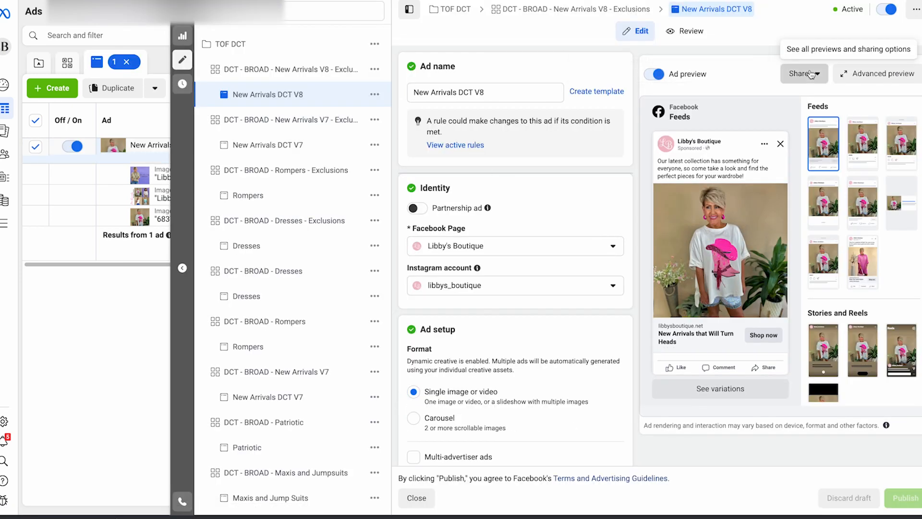
click(803, 74)
click(829, 208)
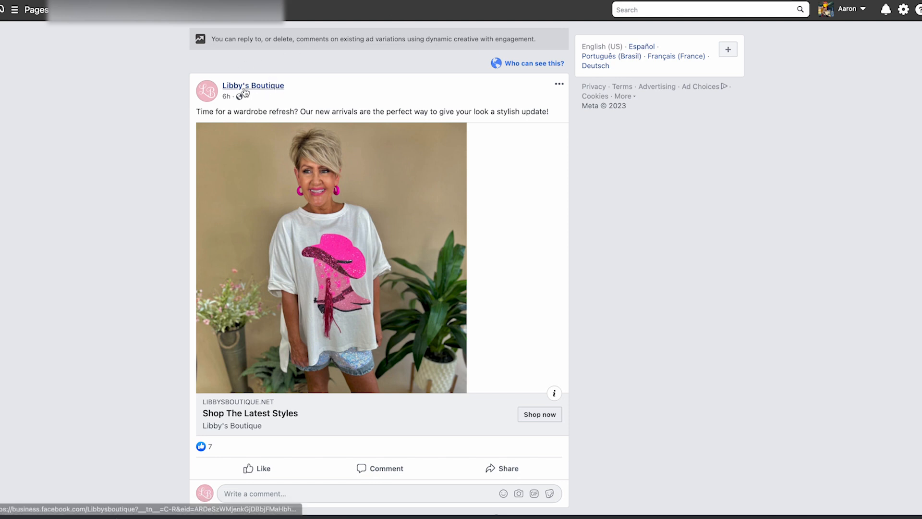
key(super+w)
click(182, 60)
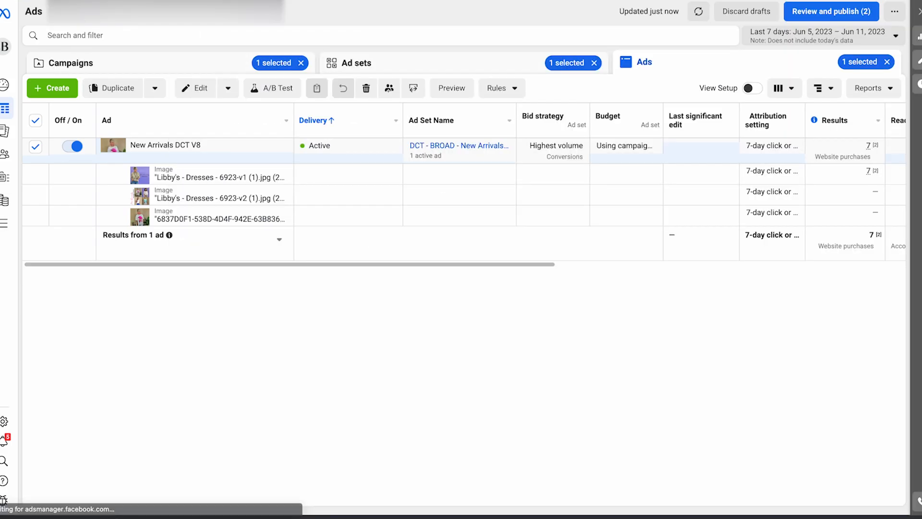
Step: Go back to all campaigns, removing the remaining campaign and ad selections
click(195, 65)
click(300, 63)
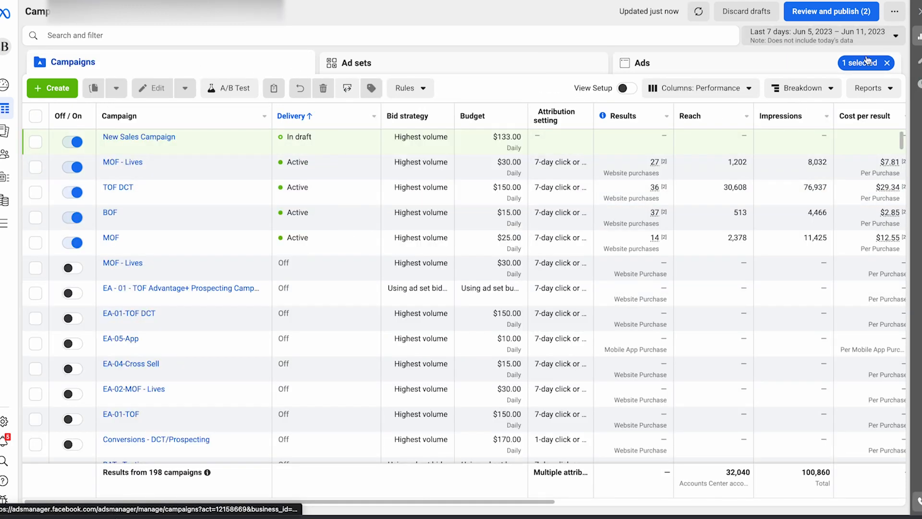
click(888, 63)
Step: Open the ads of the EA - 01 - TOF Advantage+ Prospecting campaign and quick-duplicate the ad POST ID - New Arrival
click(193, 288)
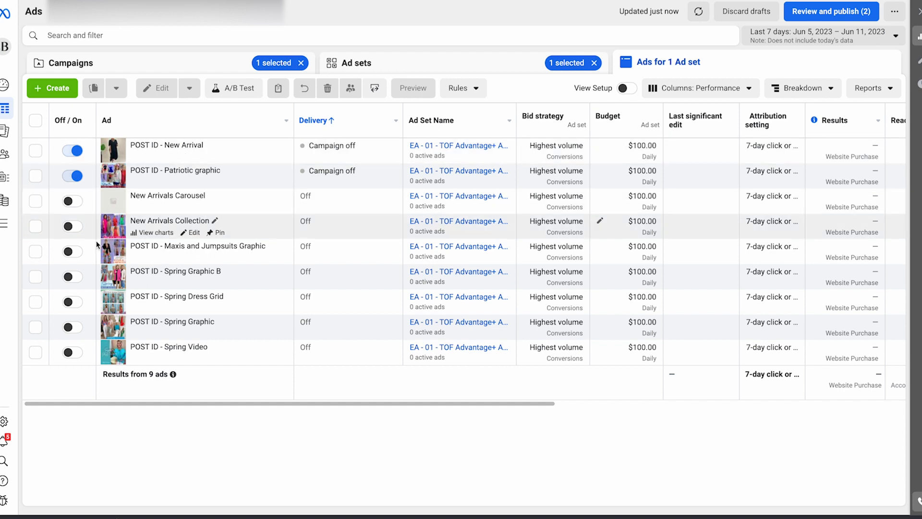
click(35, 151)
click(155, 88)
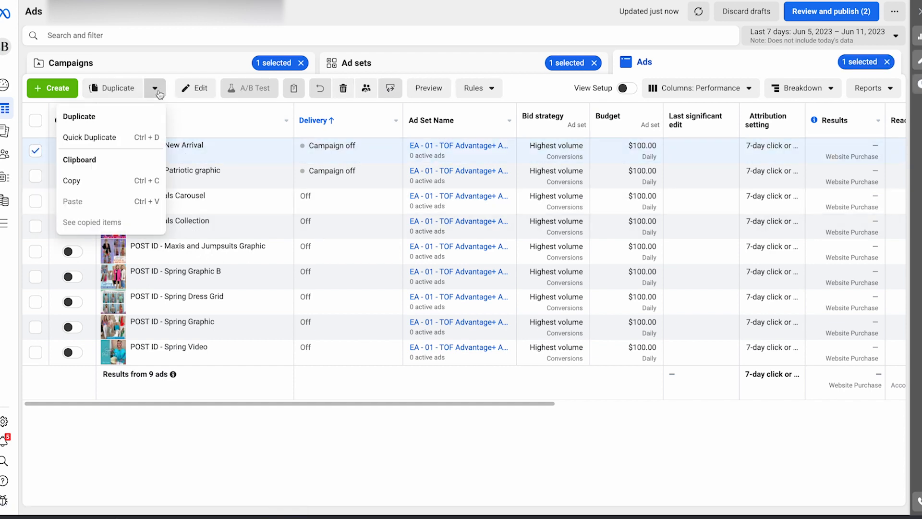
click(89, 138)
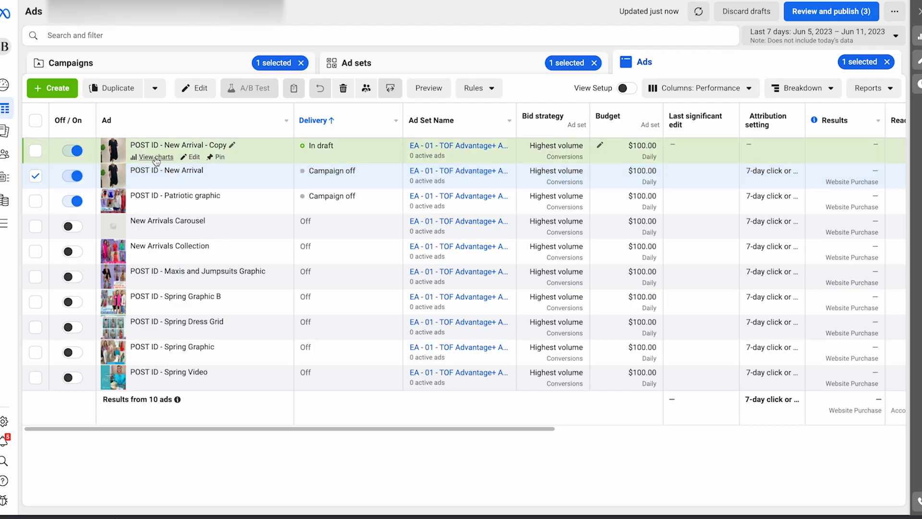
Step: Open POST ID - New Arrival - Copy for editing and set its ad setup to Use existing post
click(187, 156)
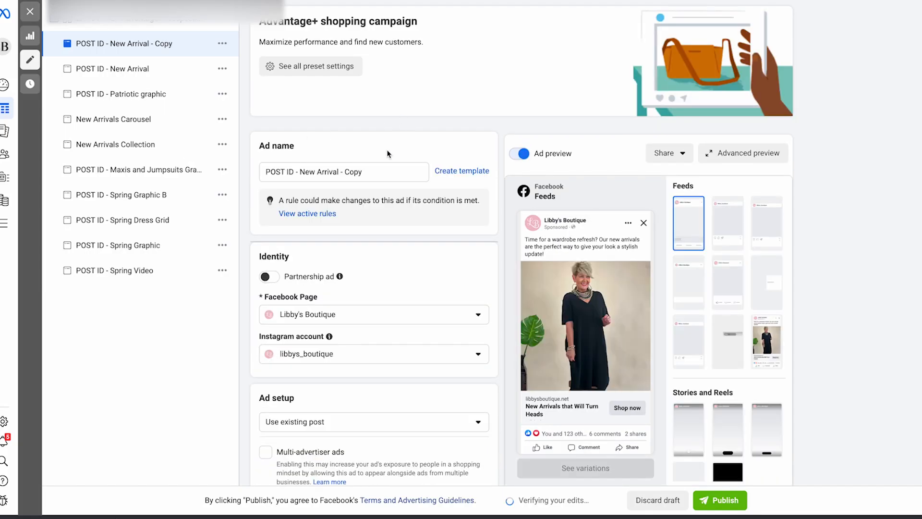
scroll(407, 150, down, 9)
scroll(407, 149, up, 4)
click(432, 139)
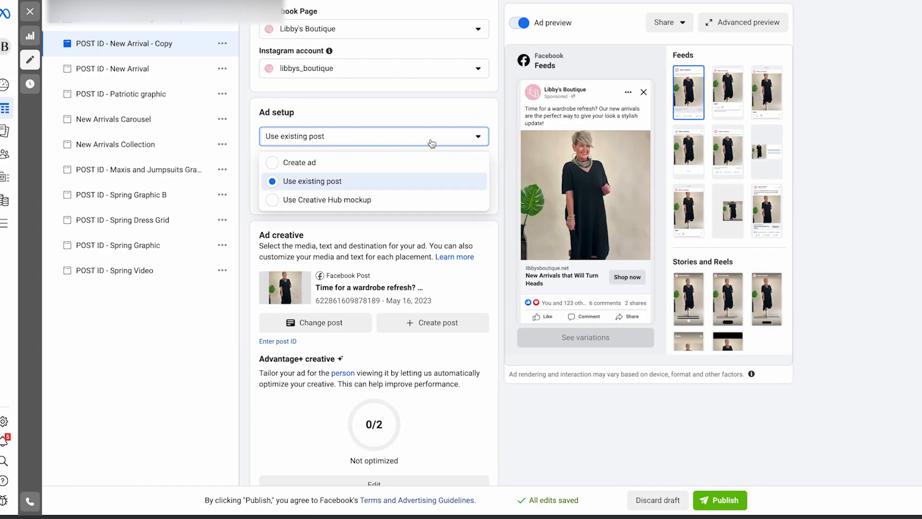
click(344, 182)
Step: Start changing the duplicated ad's post and filter the available Facebook posts to Ads posts
click(325, 323)
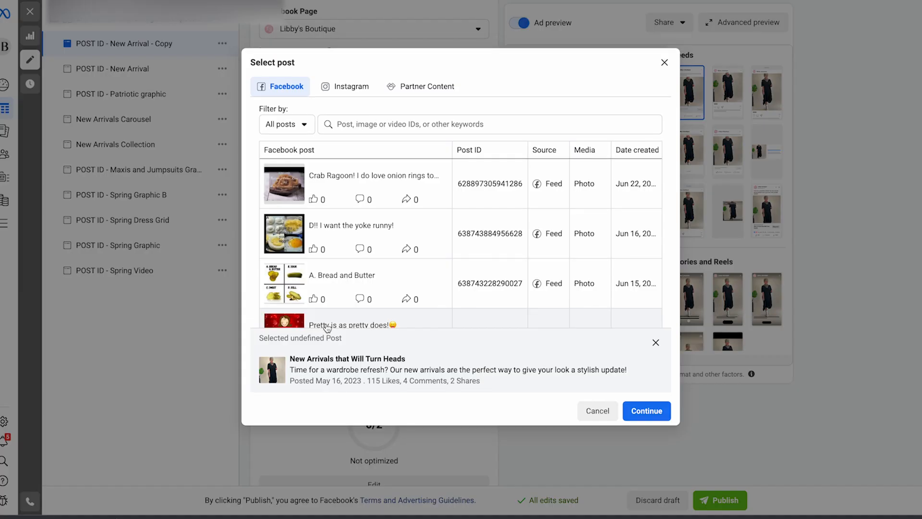
click(294, 127)
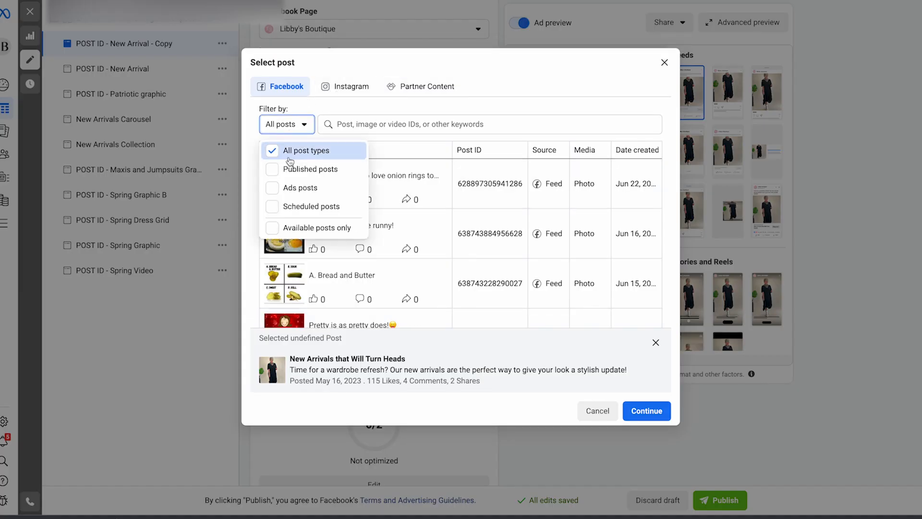
click(296, 191)
Step: Look through the ads posts for the "Time for a wardrobe refresh?" post and open that post on its own Facebook page
click(510, 120)
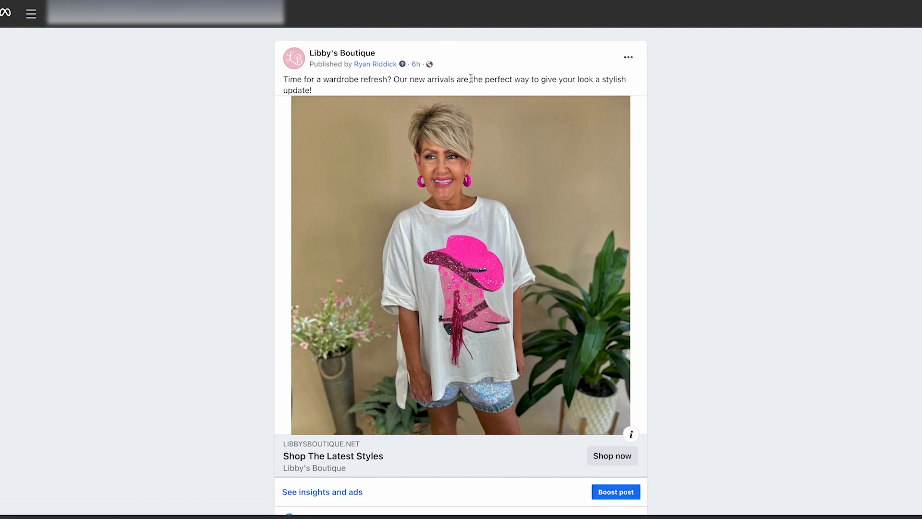
scroll(526, 170, down, 2)
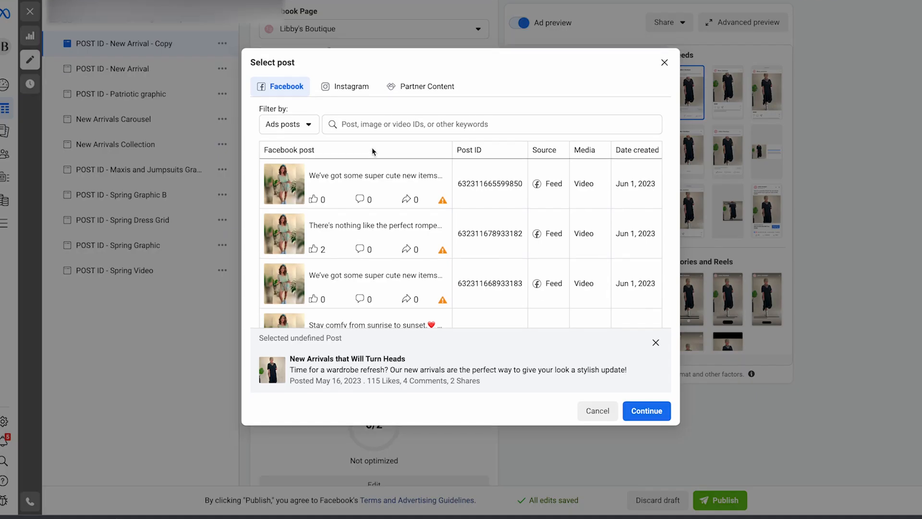
scroll(386, 212, down, 10)
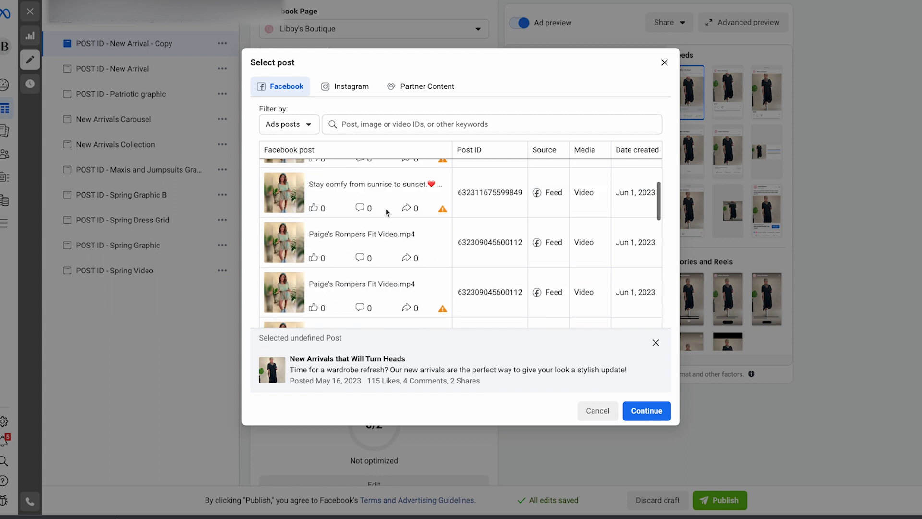
scroll(387, 212, down, 5)
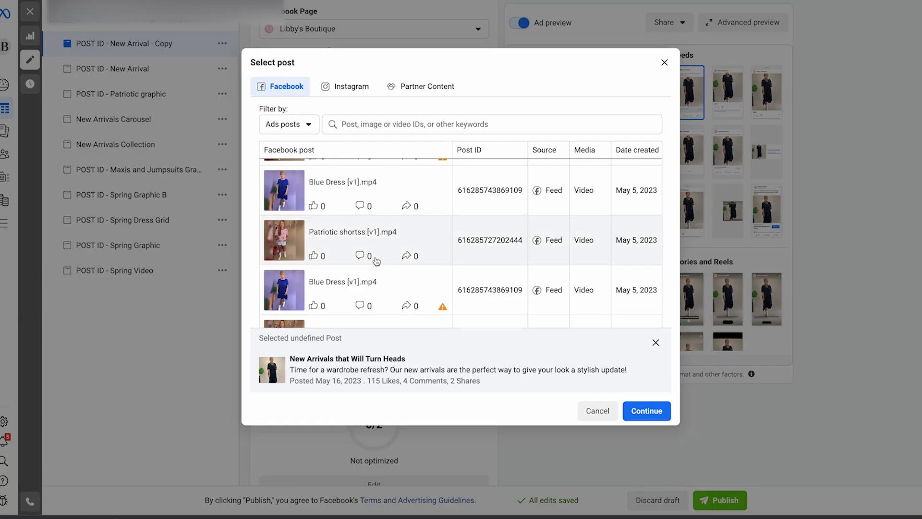
scroll(377, 261, down, 5)
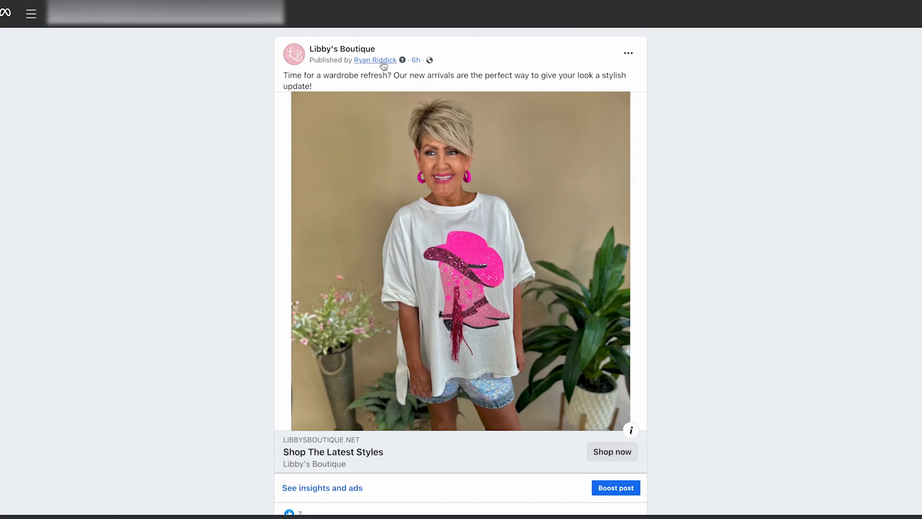
click(417, 60)
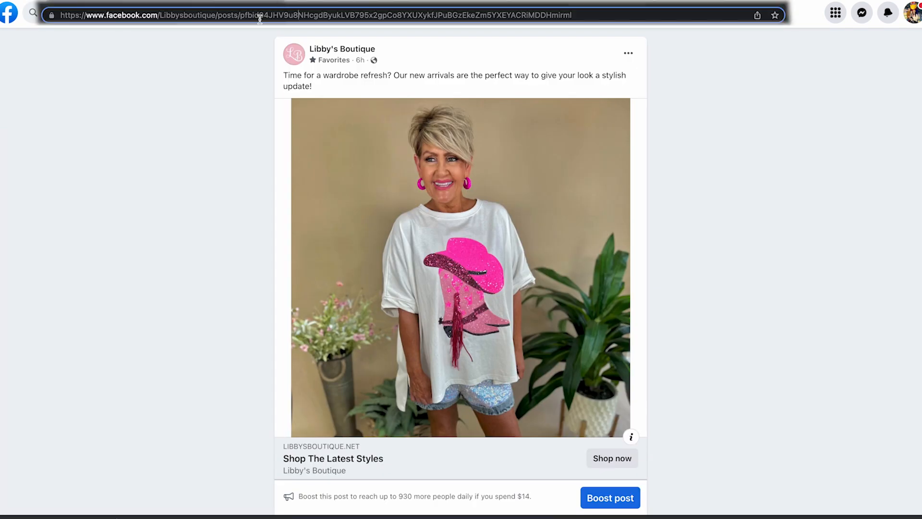
Step: Highlight the post ID in the web address of the opened Libby's Boutique post
drag(295, 211, 512, 223)
click(871, 212)
click(292, 218)
drag(328, 210, 872, 211)
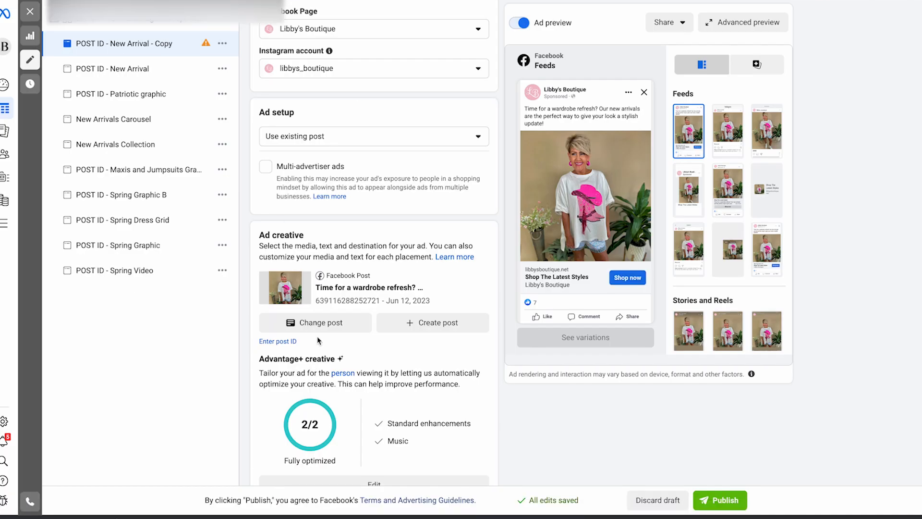
Step: Go back to the duplicated ad in Ads Manager, open the manual post ID entry under Ad creative, and cancel it
click(329, 393)
click(664, 62)
click(283, 341)
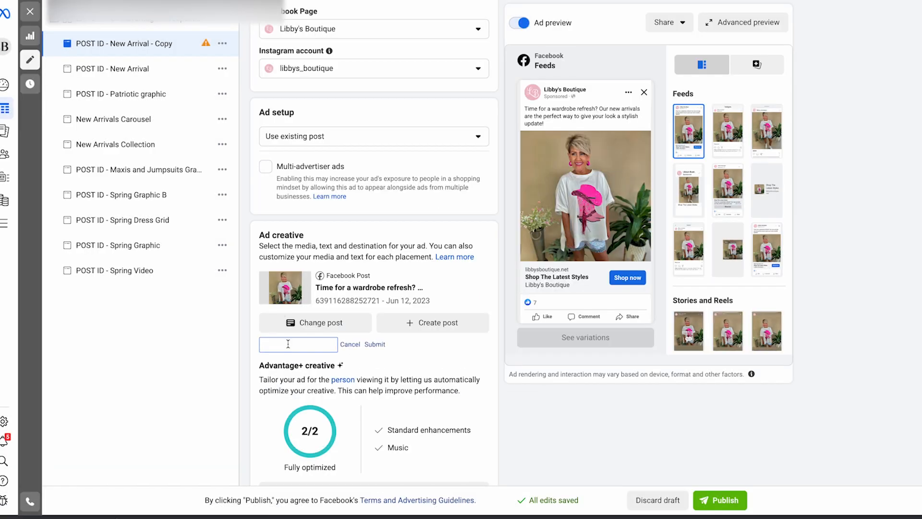
click(356, 346)
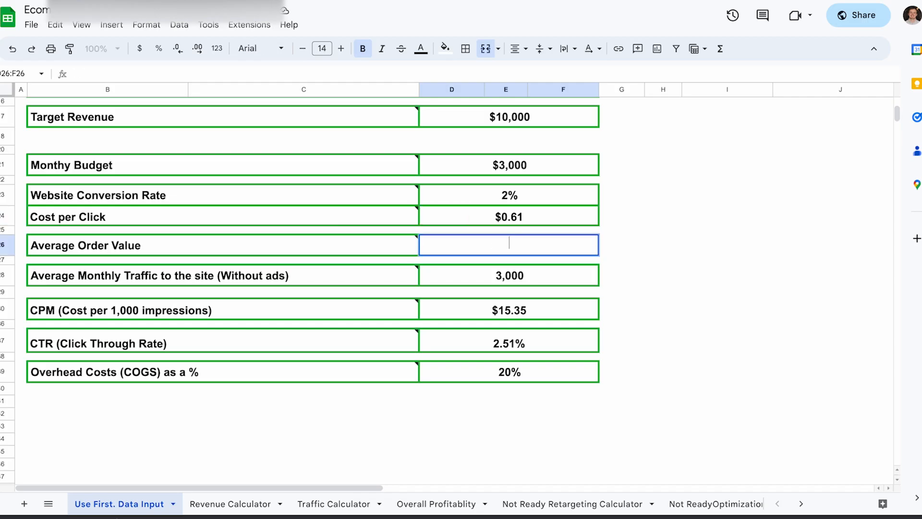
Step: Switch to the Google Sheets calculator, set Average Order Value to $80.00, and check the Revenue Calculator sheet's results
key(Return)
click(229, 504)
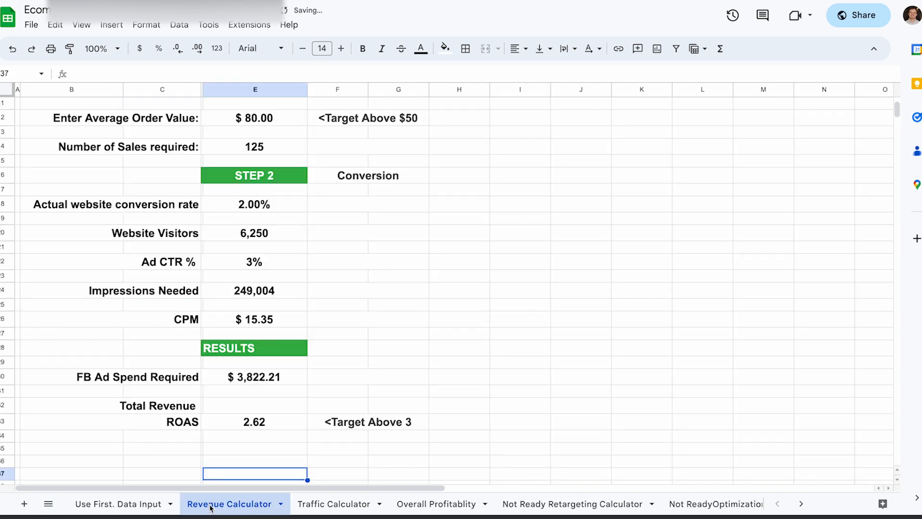
scroll(321, 285, down, 1)
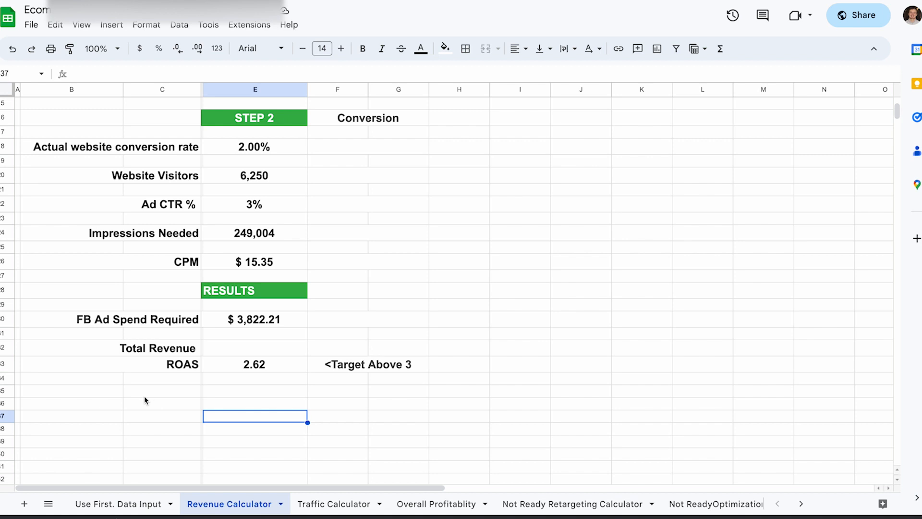
Step: Set the Website Conversion Rate to 1.75% on the data input sheet and review the Revenue Calculator sheet again
click(119, 504)
double_click(489, 188)
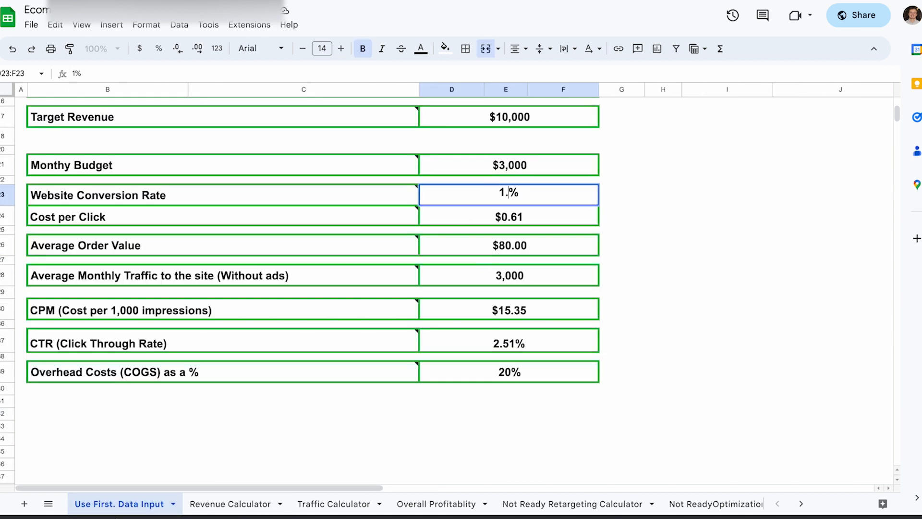
text(1.75\)
click(230, 503)
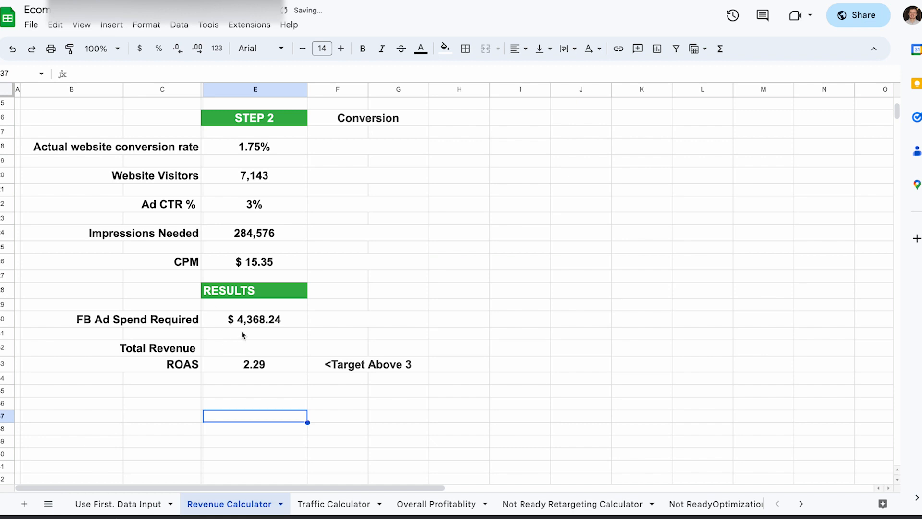